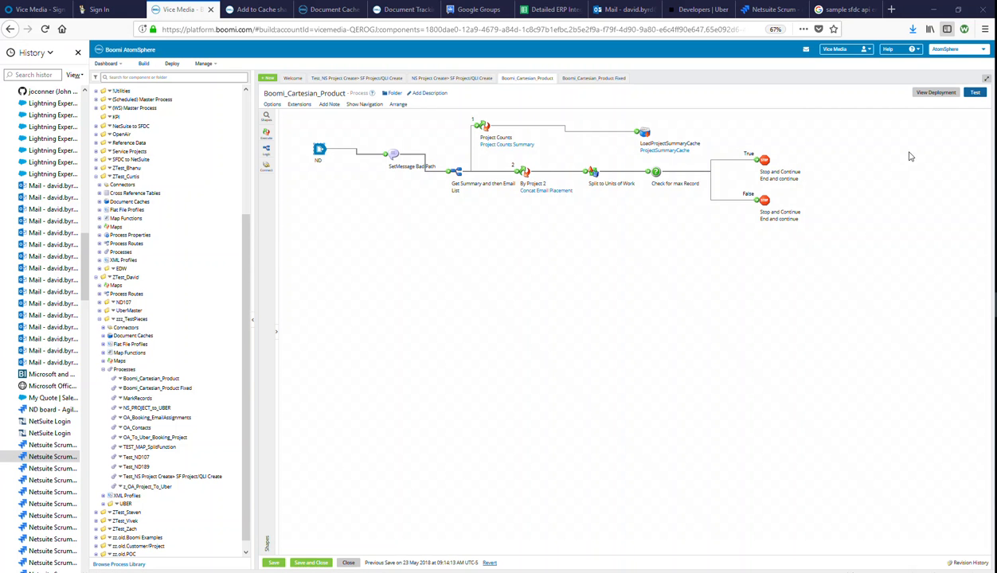
- Run a test of Boomi_Cartesian_Product on the Test Atom Cloud atom
left_click(976, 93)
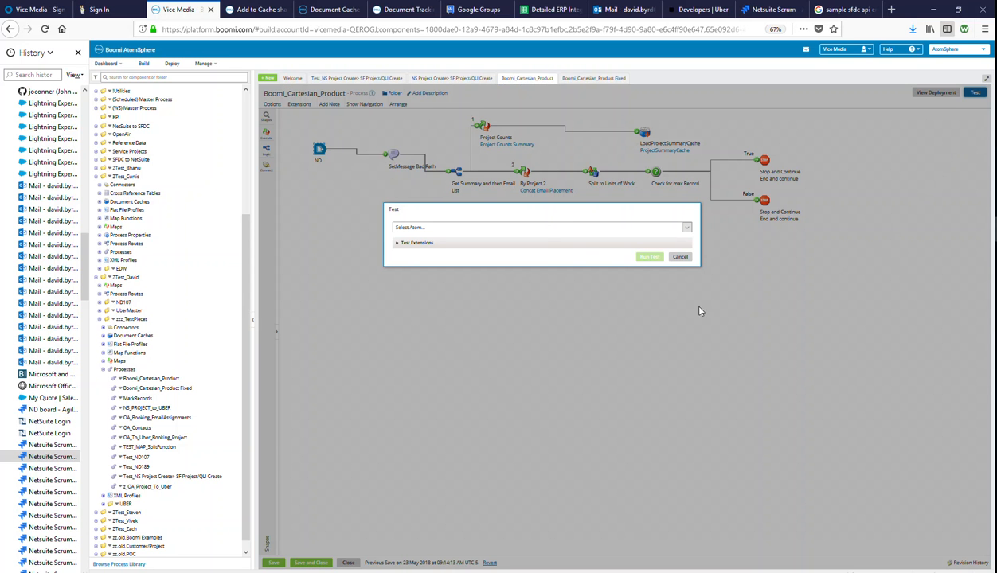
left_click(540, 229)
left_click(449, 276)
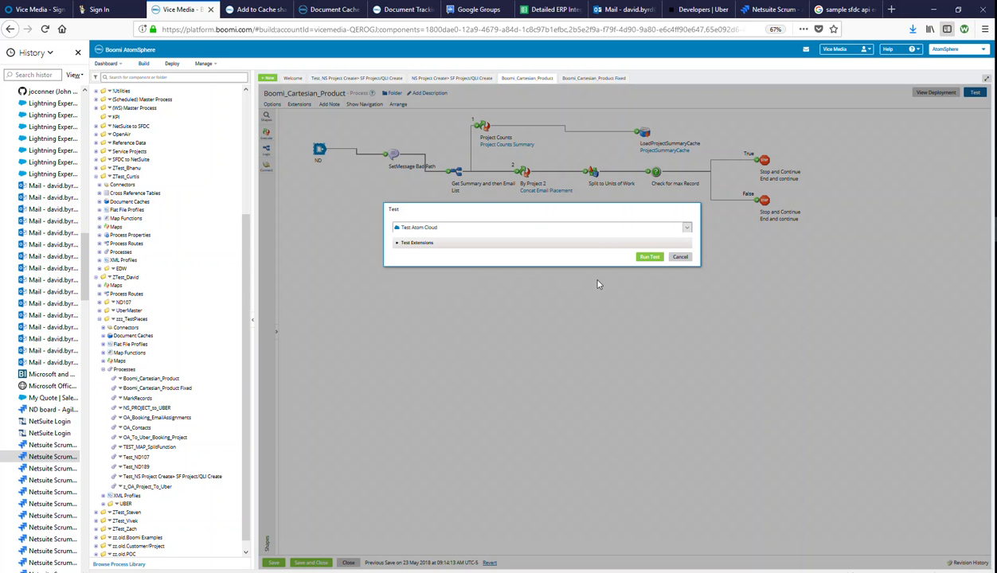
left_click(639, 256)
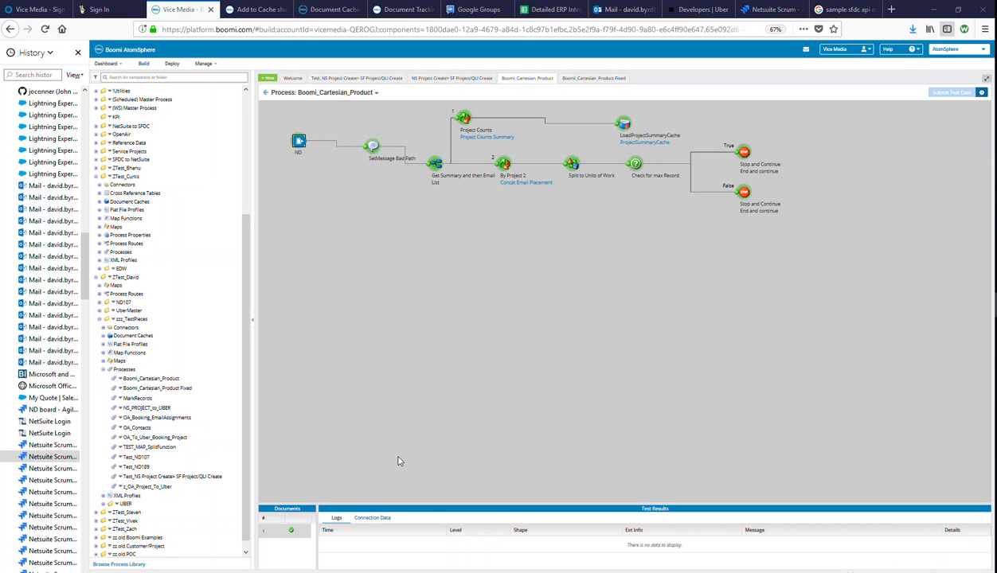
- Open the LoadProjectSummaryCache source document and copy its four PRJ project summary lines
left_click(463, 118)
left_click(625, 124)
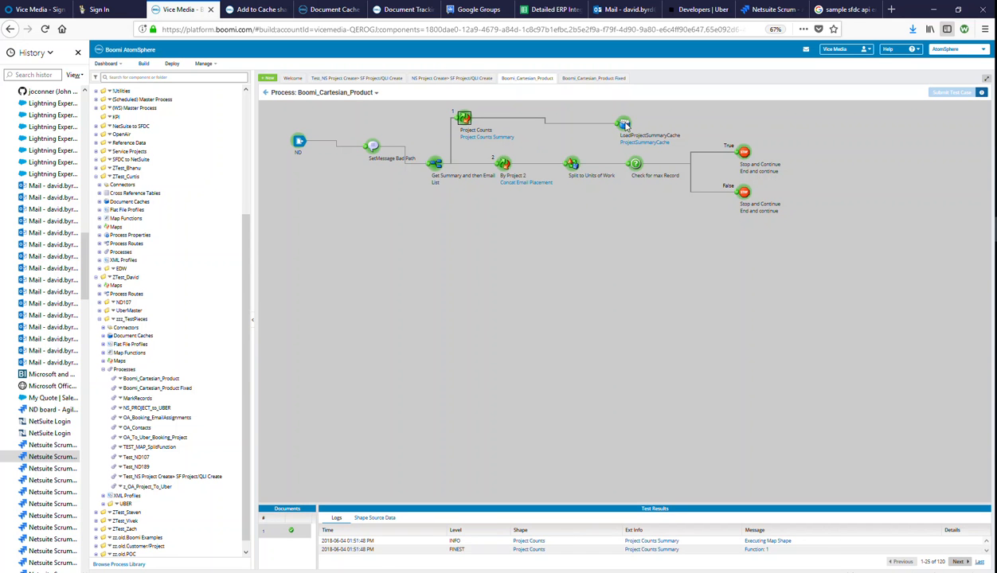
left_click(368, 517)
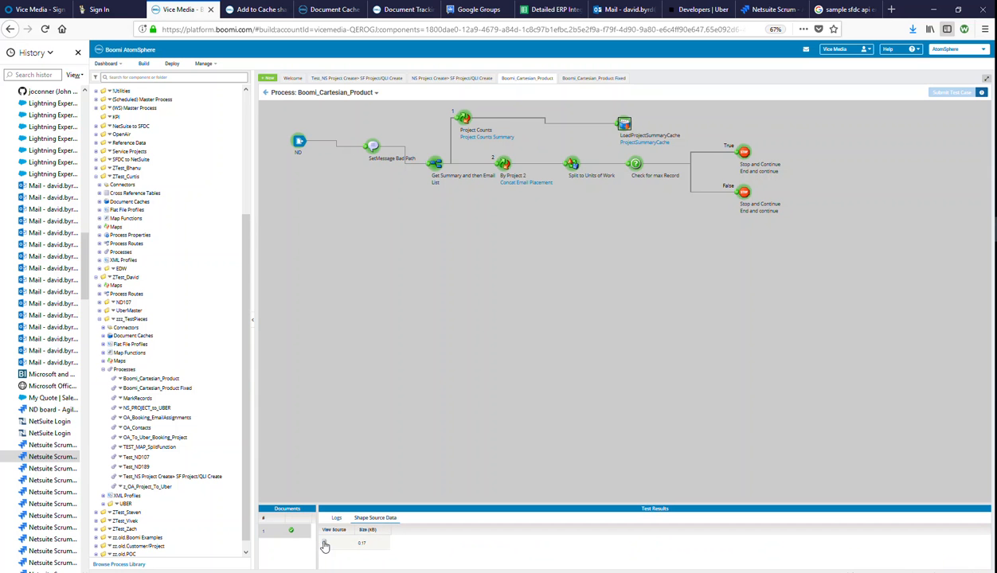
left_click(324, 543)
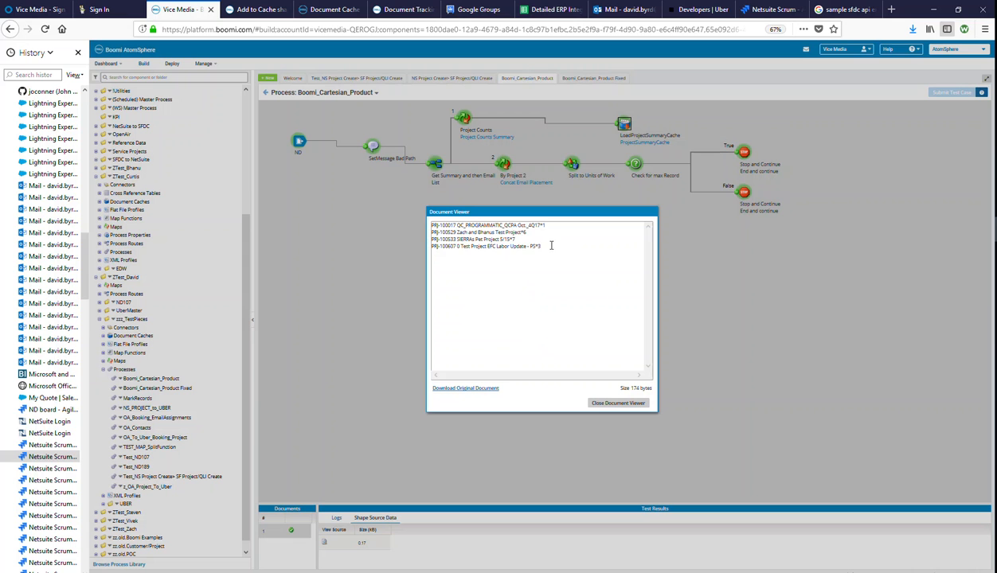
left_click_drag(551, 246, 428, 224)
right_click(484, 248)
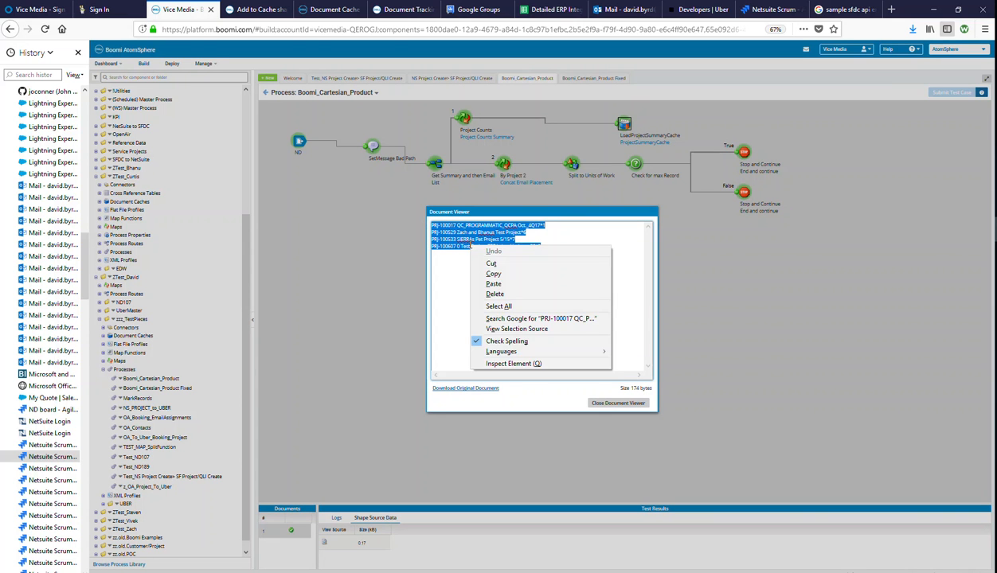
left_click(494, 274)
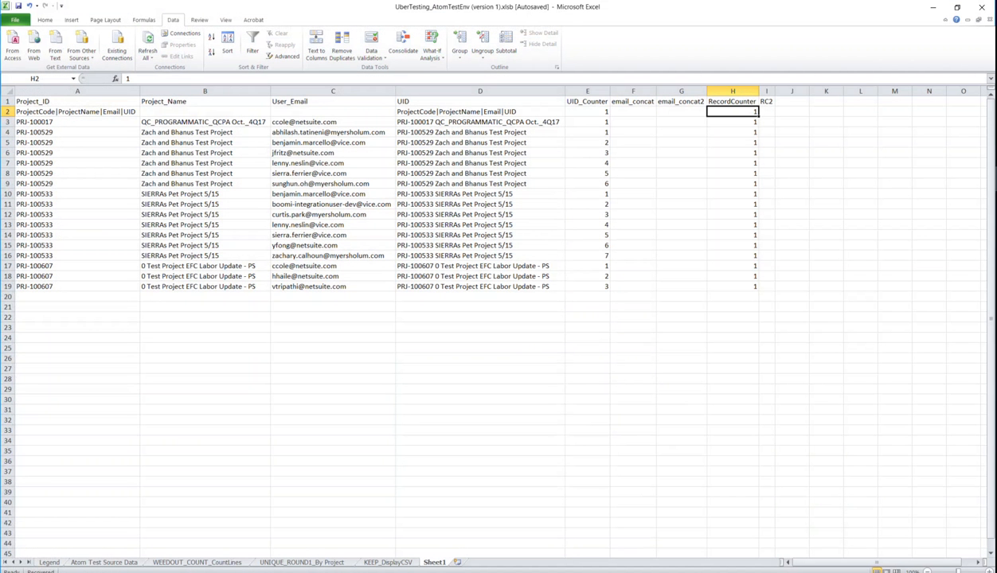
- Paste the project lines as plain text starting at cell A28
scroll(499, 319, "down", 8)
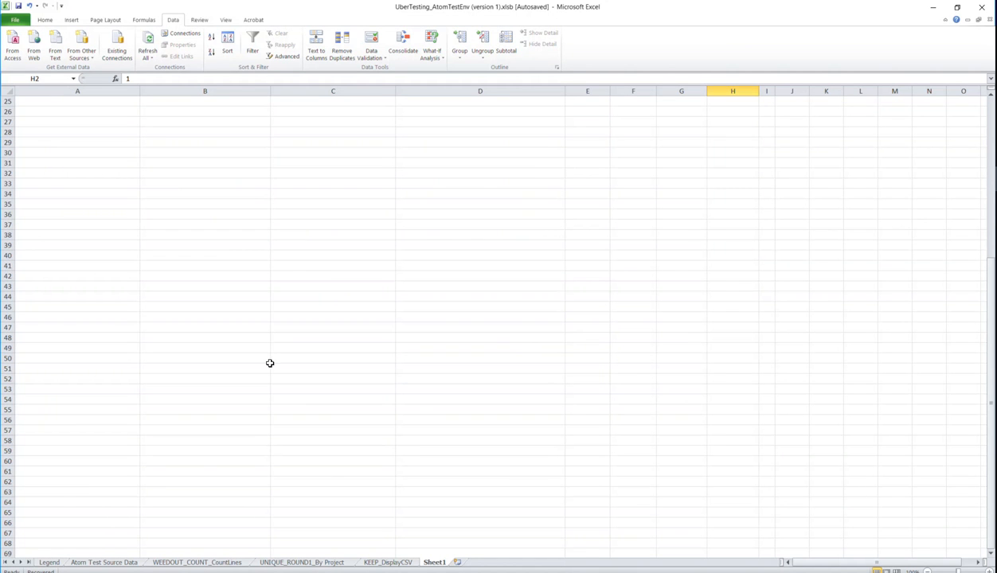
left_click(72, 129)
right_click(81, 133)
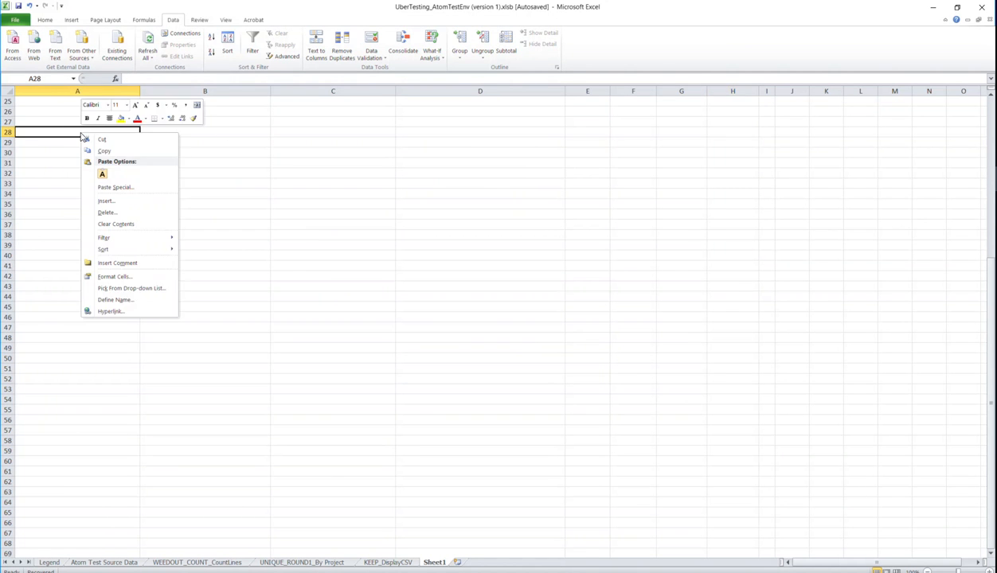
left_click(102, 174)
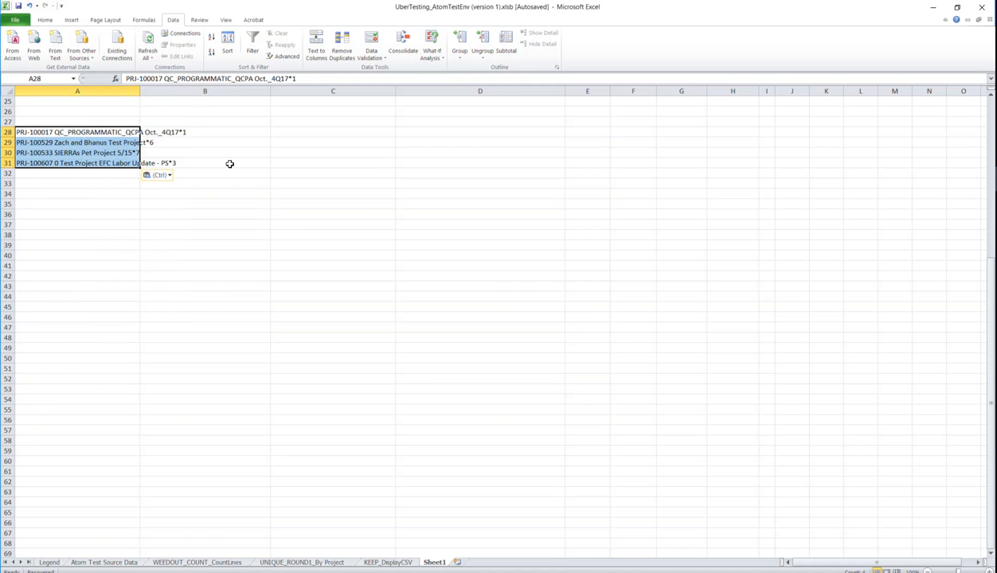
- Split the pasted lines into columns on the '*' delimiter and autofit column A
left_click(316, 45)
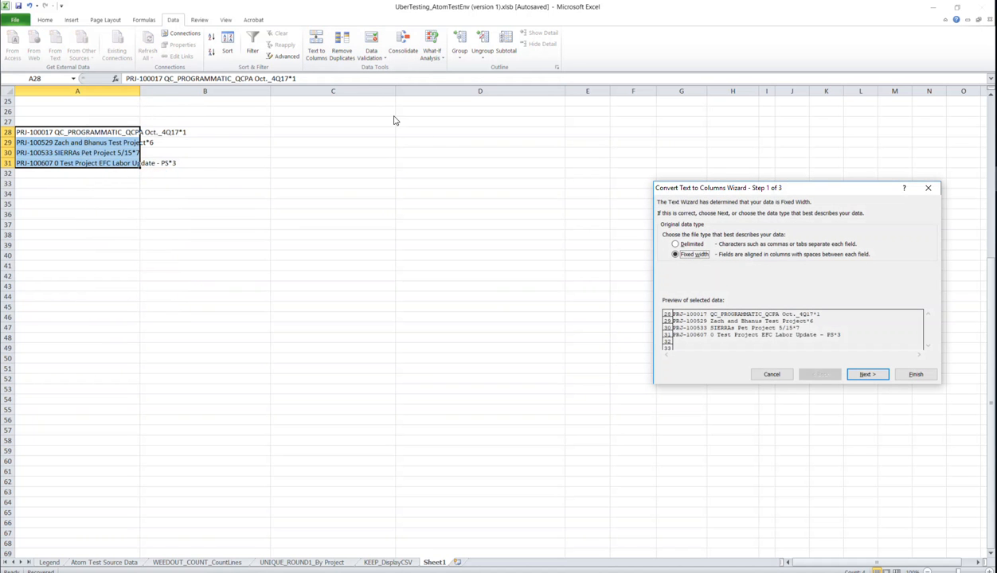
left_click(676, 243)
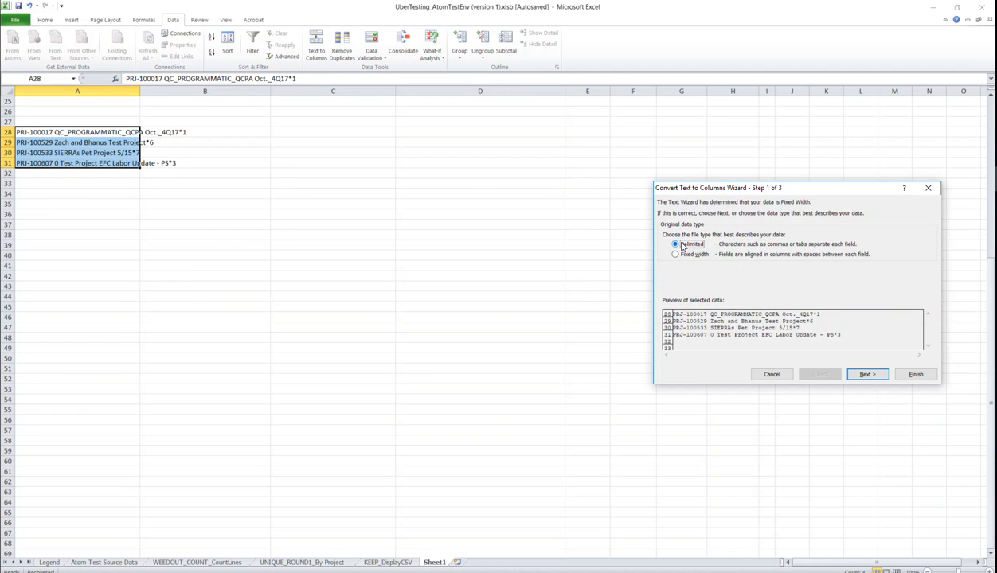
left_click(862, 375)
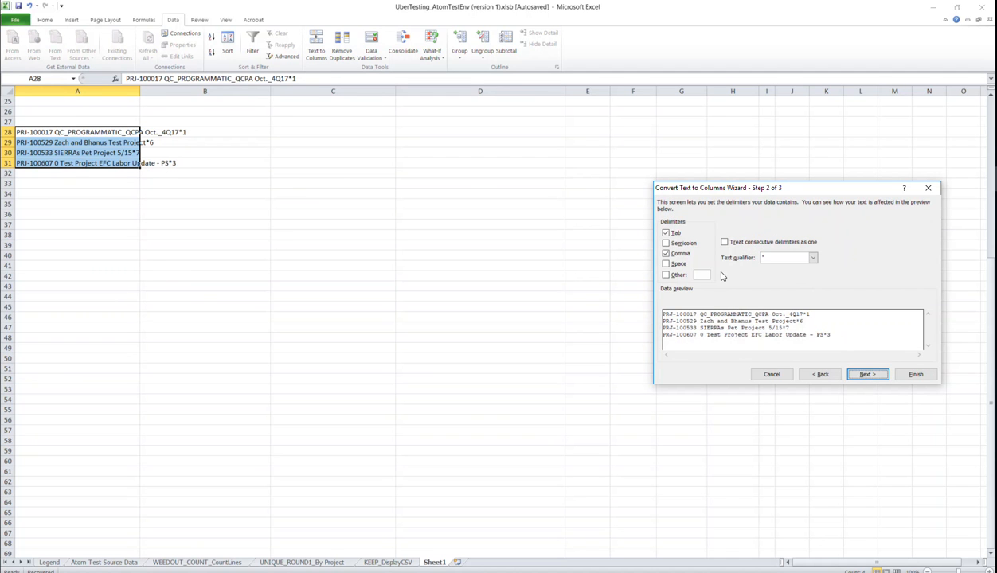
left_click(706, 275)
type("*")
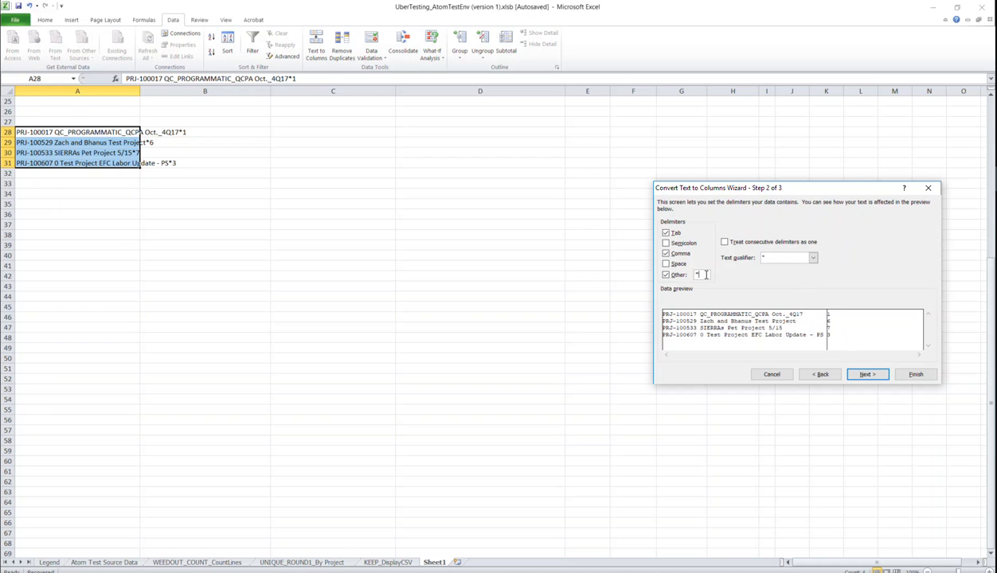
left_click(907, 376)
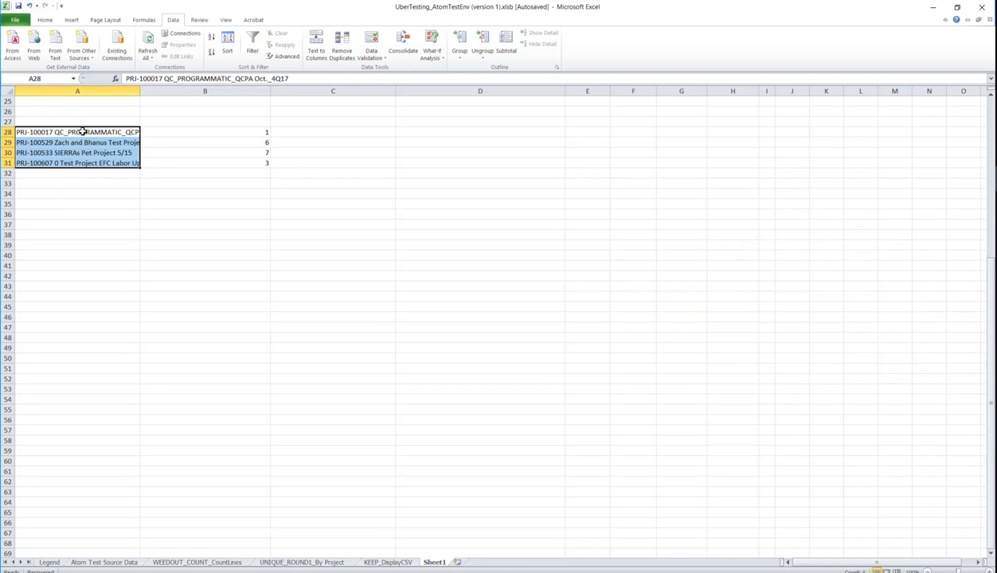
double_click(140, 90)
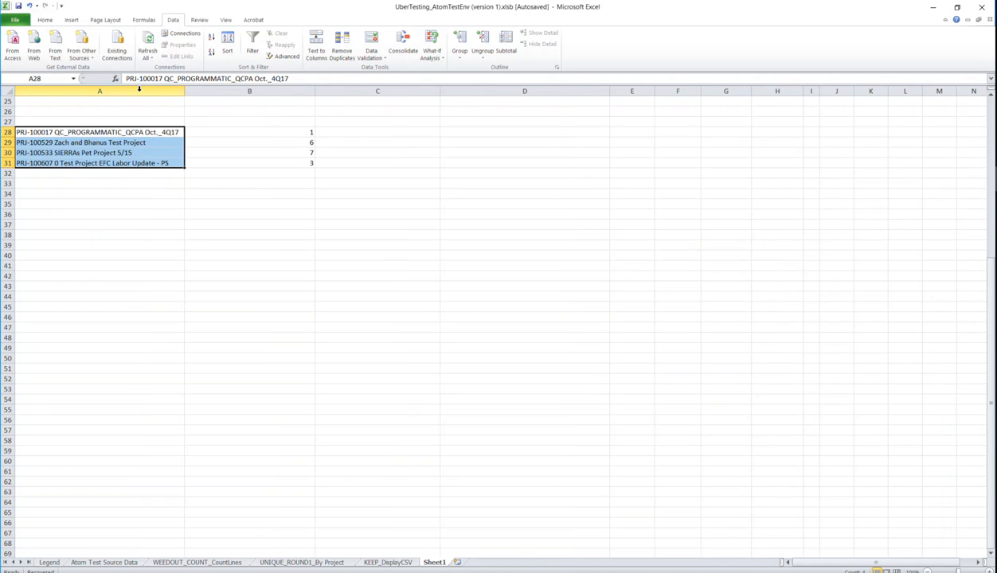
- Check the counts 1, 6, 7 and 3 in cells B28 to B31
left_click(301, 131)
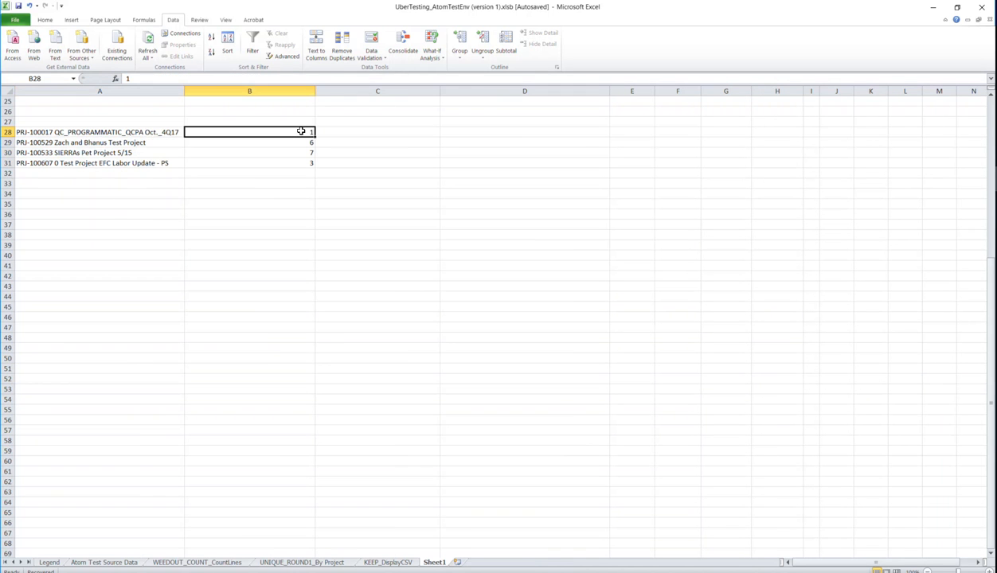
left_click(283, 141)
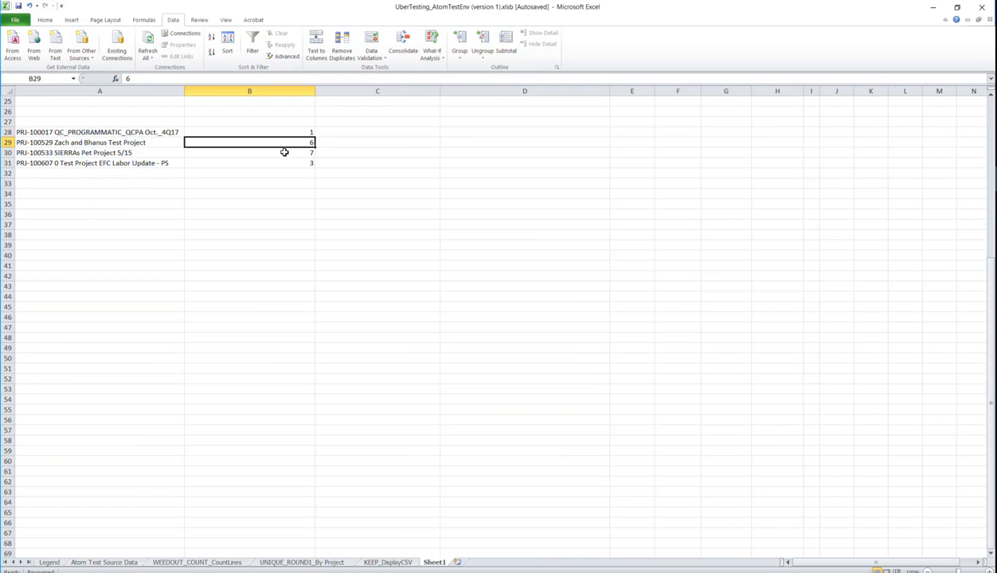
left_click(284, 152)
left_click(292, 163)
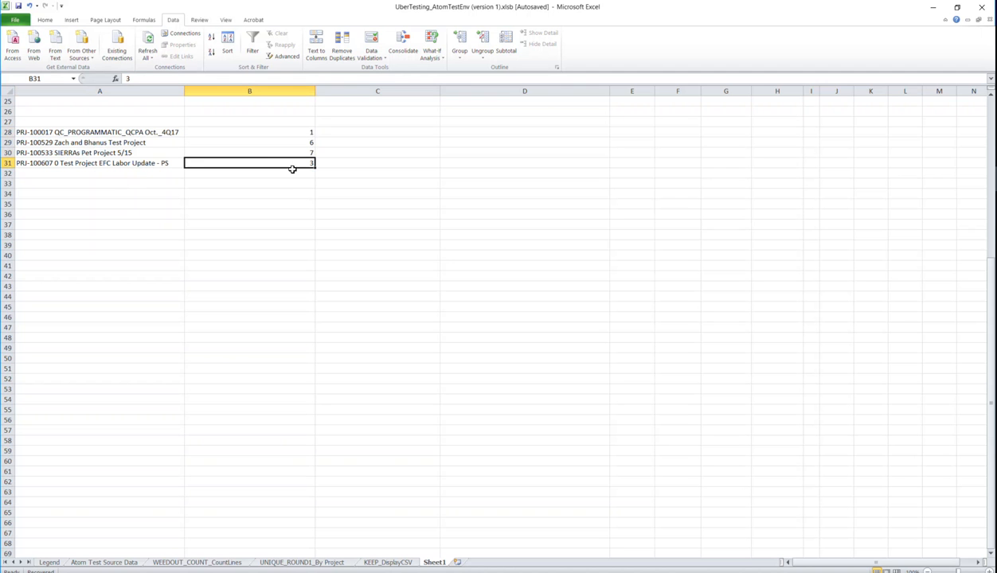
scroll(288, 173, "up", 1)
scroll(288, 173, "up", 7)
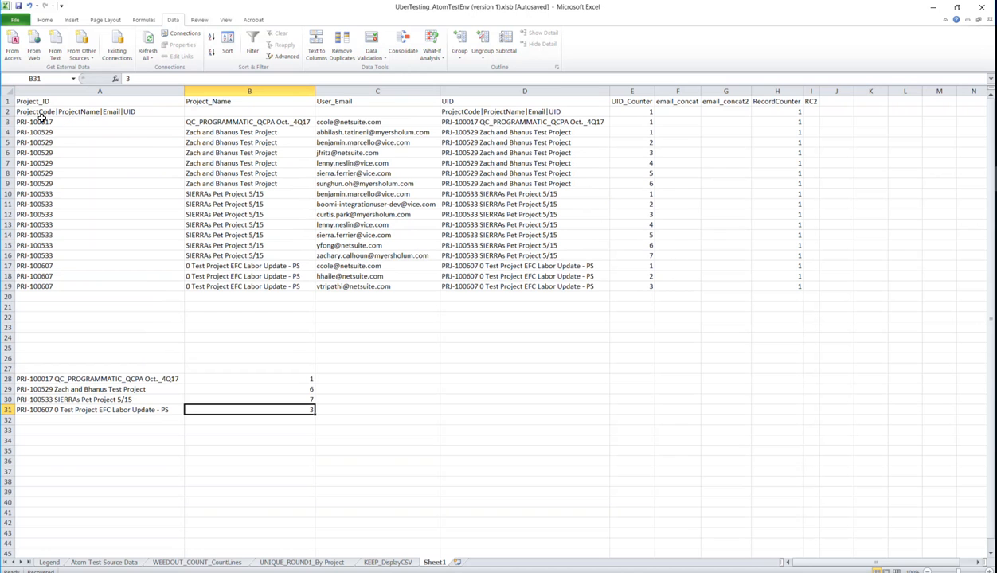
left_click(34, 122)
left_click_drag(34, 122, 568, 118)
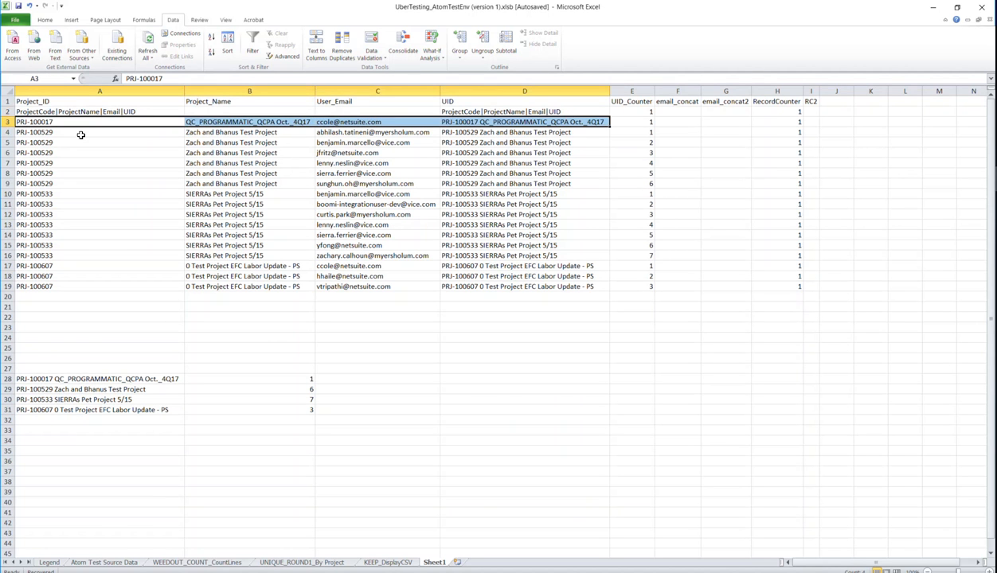
left_click_drag(82, 133, 511, 179)
left_click_drag(44, 193, 504, 251)
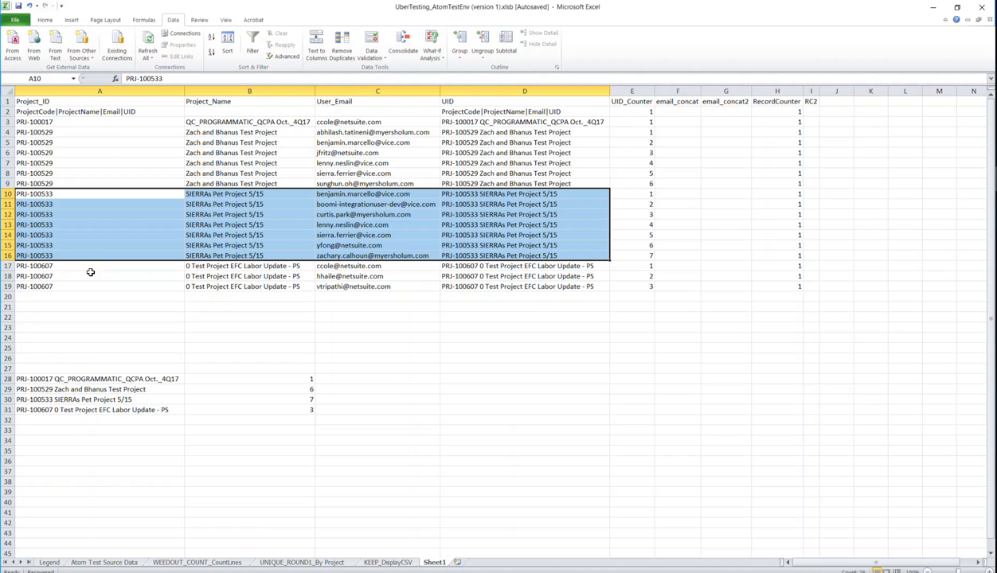
left_click_drag(59, 266, 539, 282)
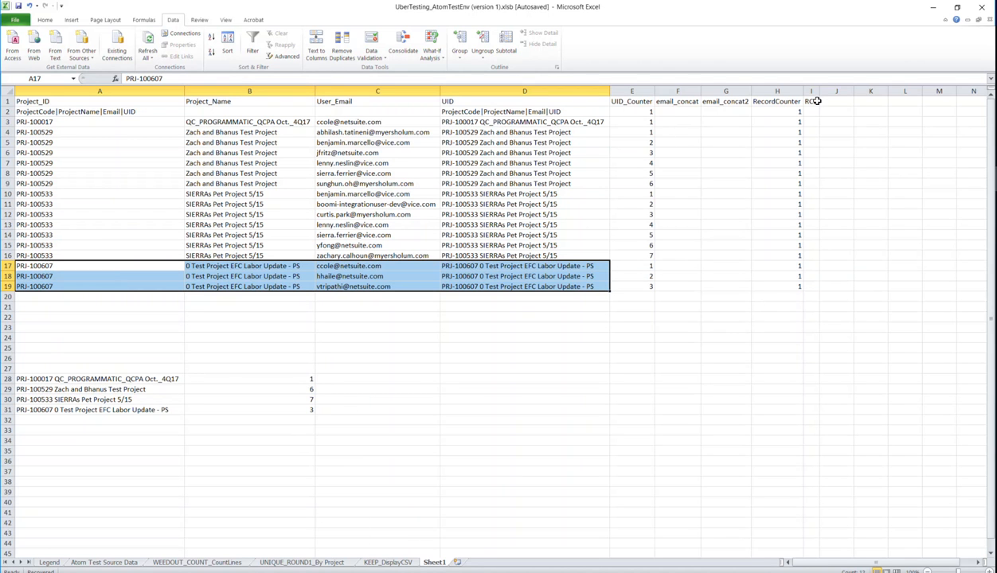
left_click_drag(812, 111, 811, 291)
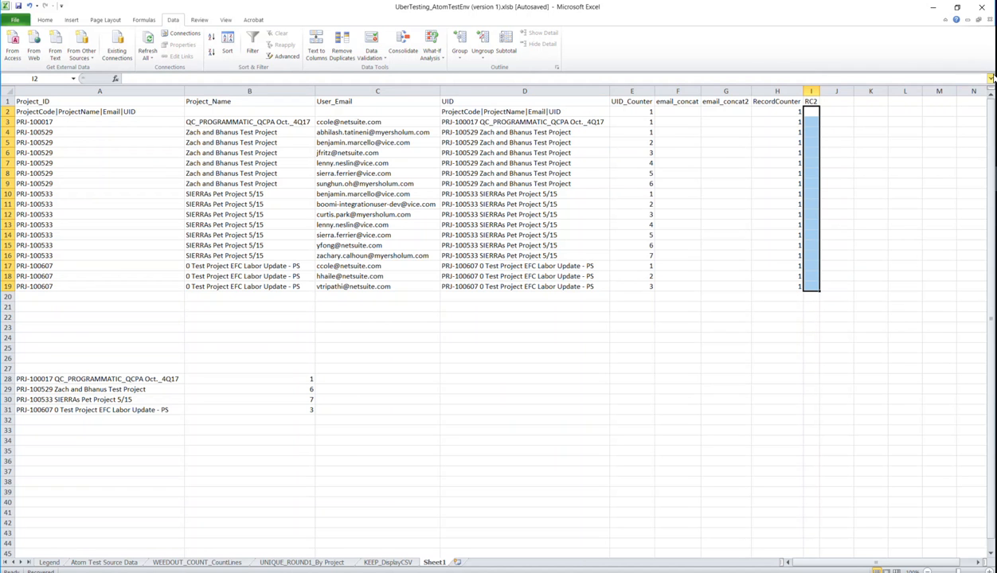
- Close the document viewer and open the Split to Units of Work step's 14.41 KB source document
key("alt+Tab")
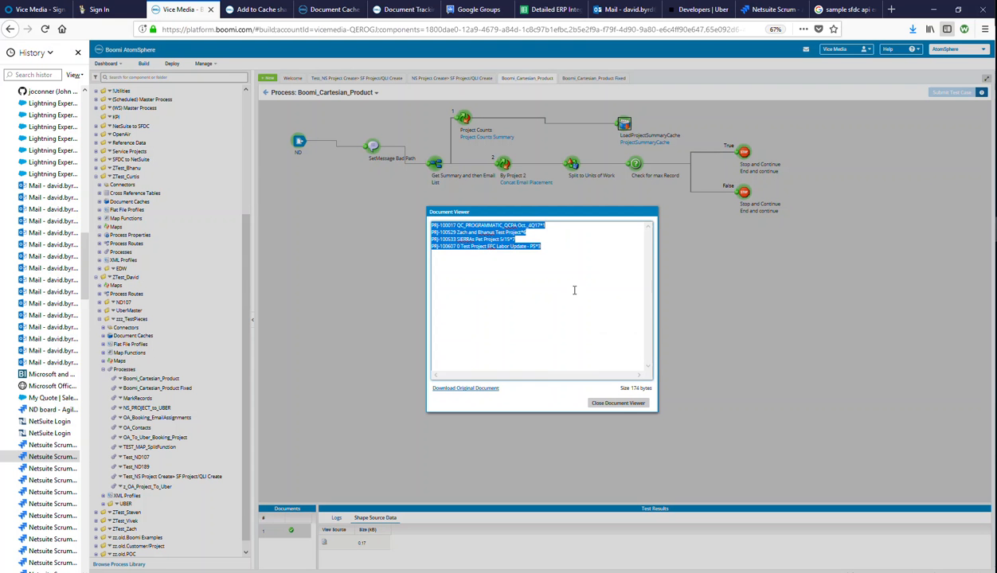
left_click(617, 404)
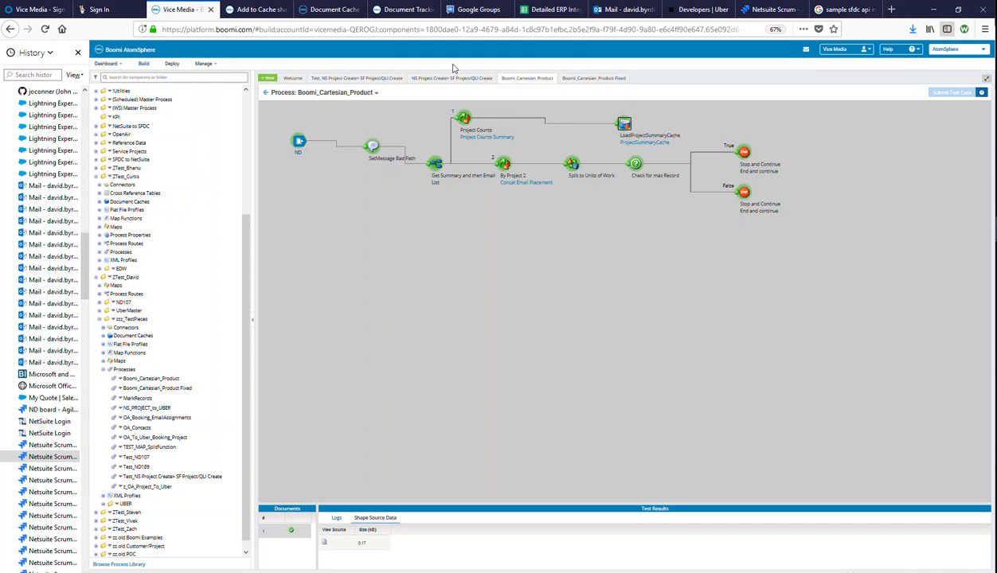
left_click(573, 164)
left_click(625, 125)
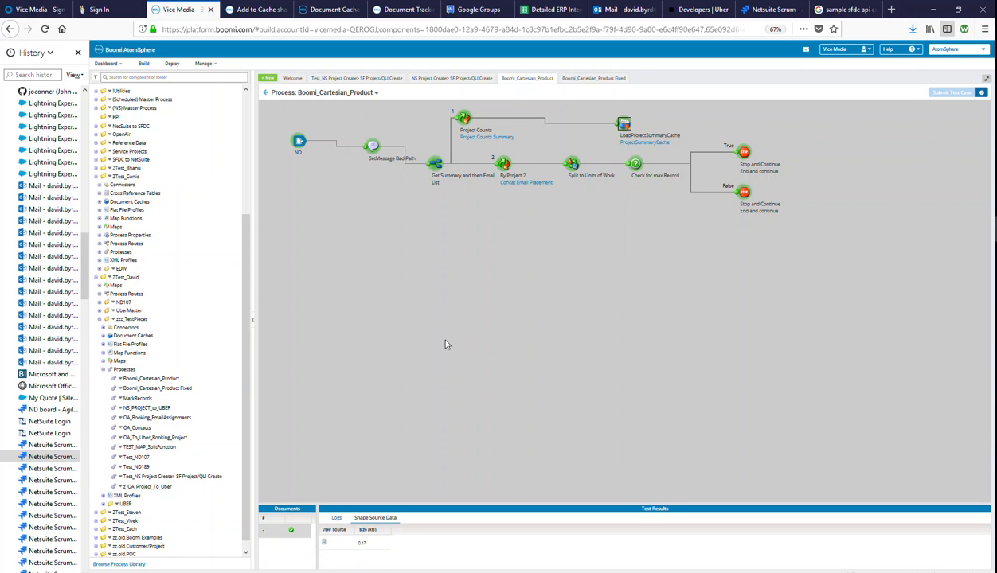
left_click(505, 165)
left_click(570, 164)
left_click(325, 545)
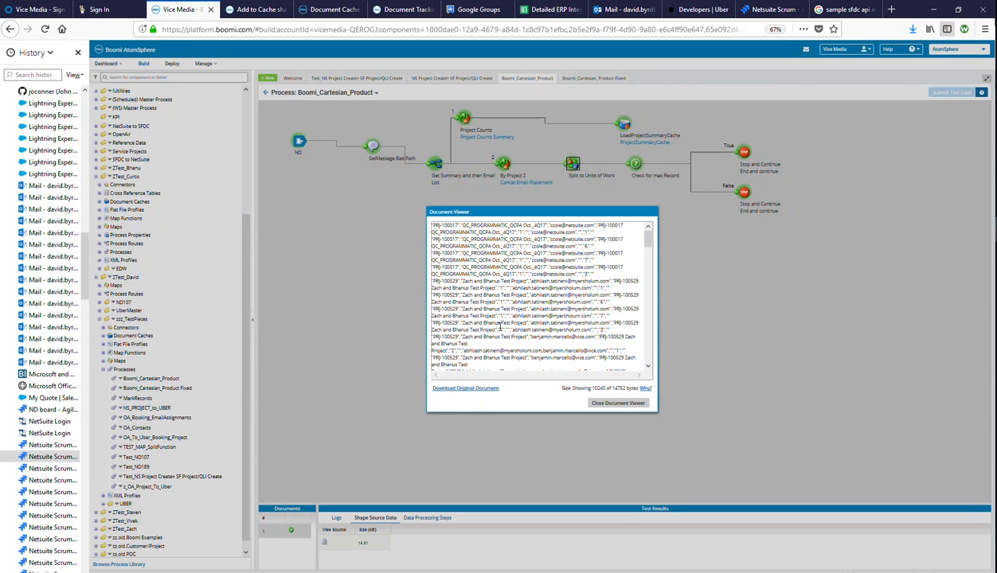
- Download 1528138459502.dat, open it in Notepad, and copy all its text for Excel
left_click(466, 390)
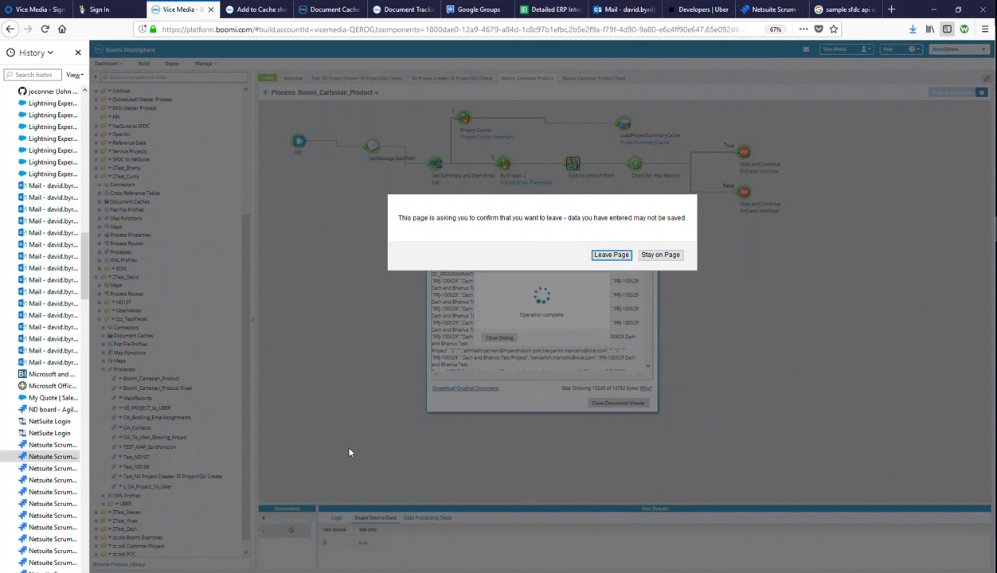
left_click(595, 257)
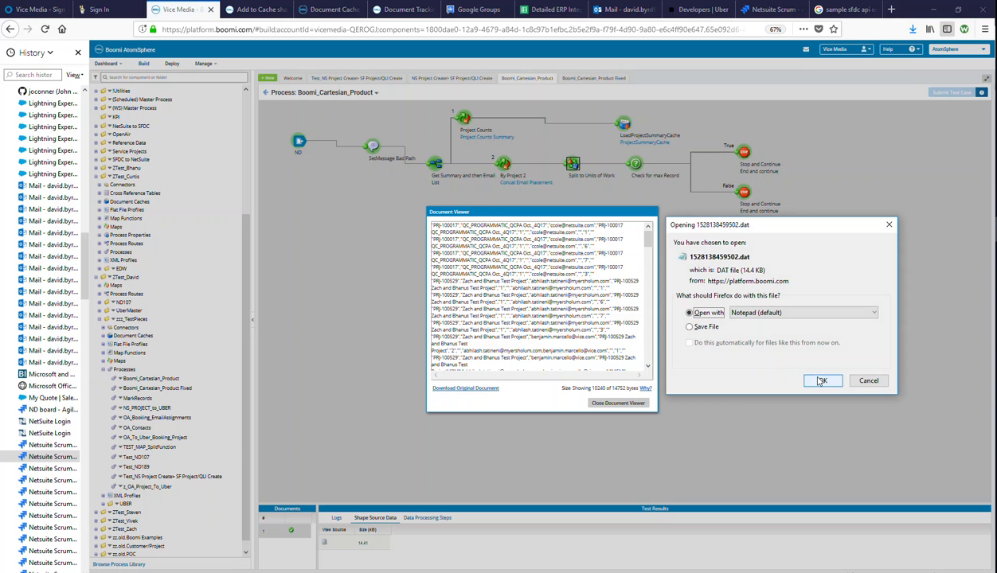
left_click(820, 382)
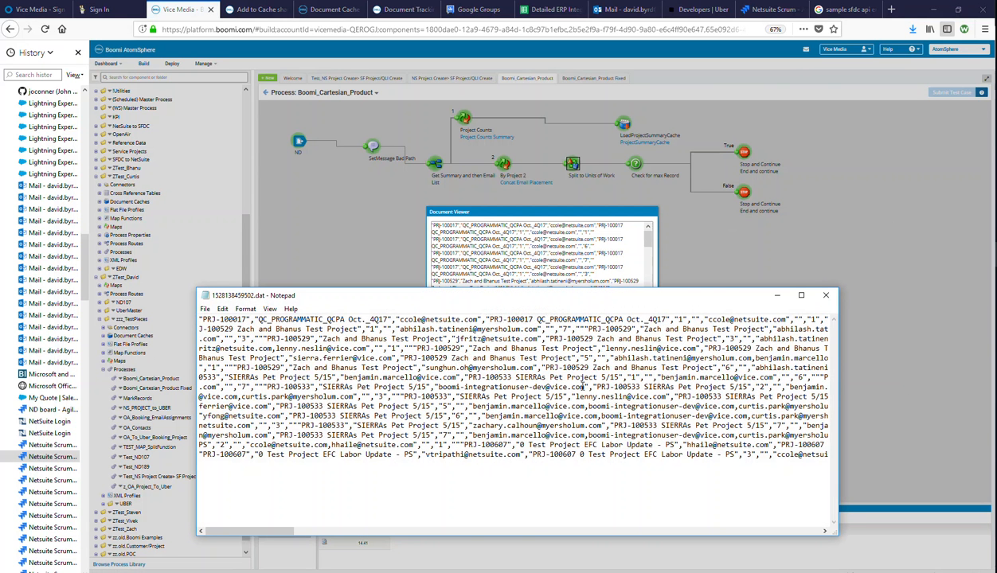
key("ctrl+a")
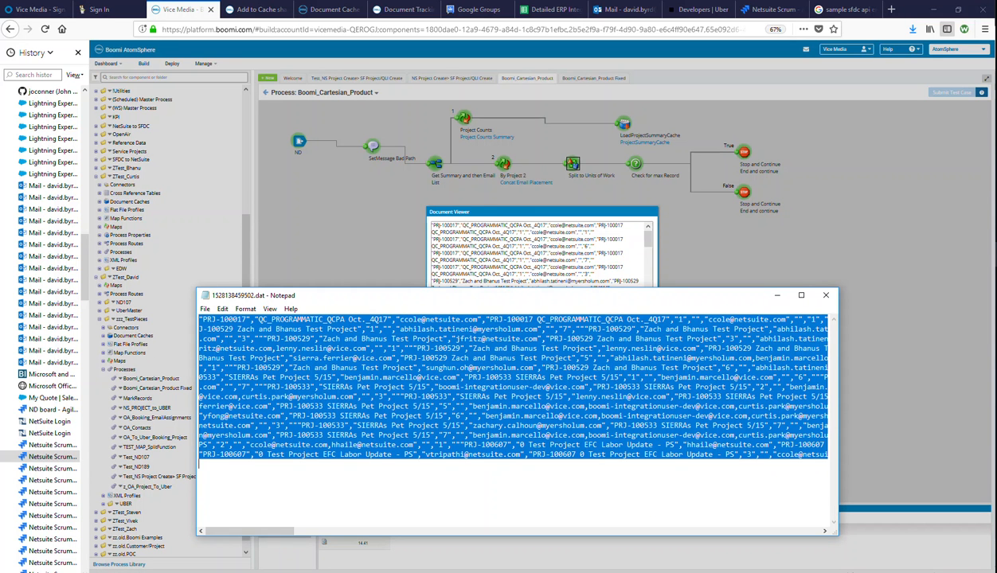
key("alt+Tab")
scroll(501, 326, "down", 6)
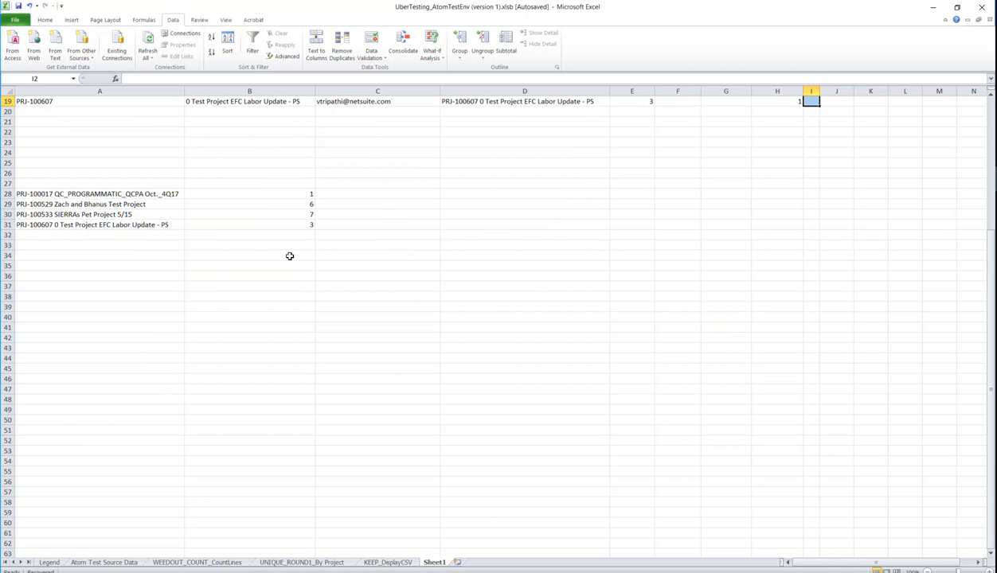
- Paste the Boomi output rows into Excel starting at A39, keeping text only
left_click(32, 308)
right_click(38, 307)
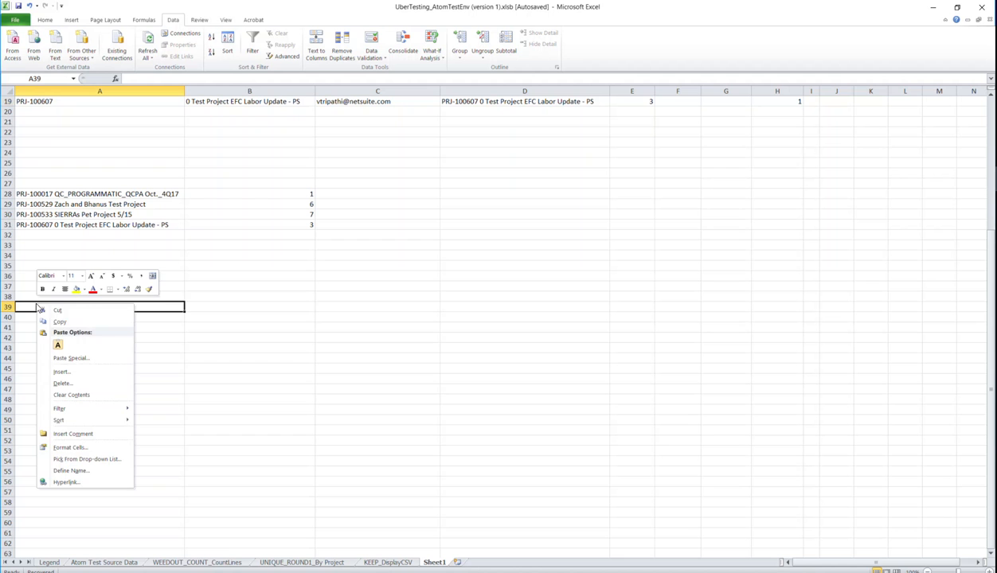
left_click(57, 345)
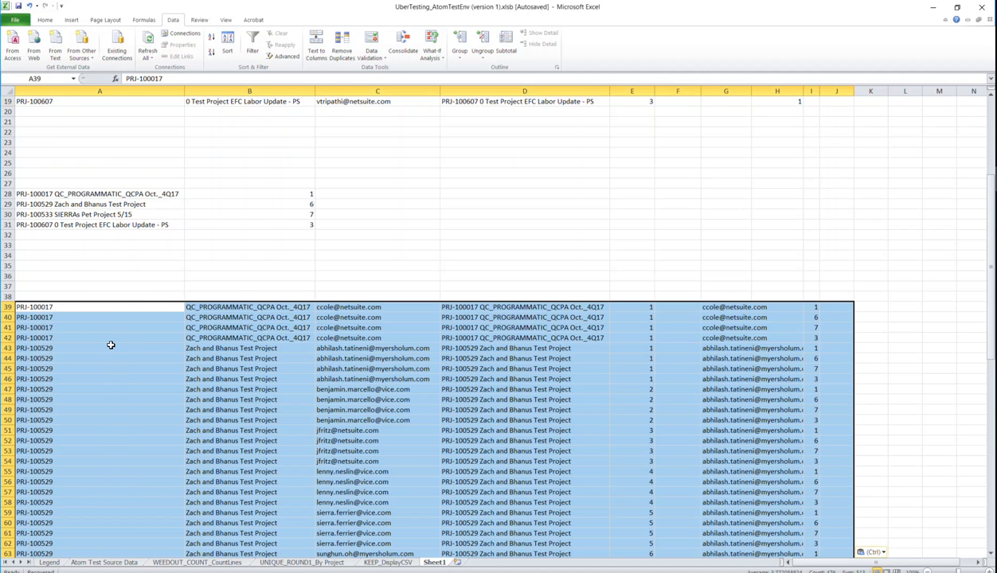
scroll(383, 382, "down", 1)
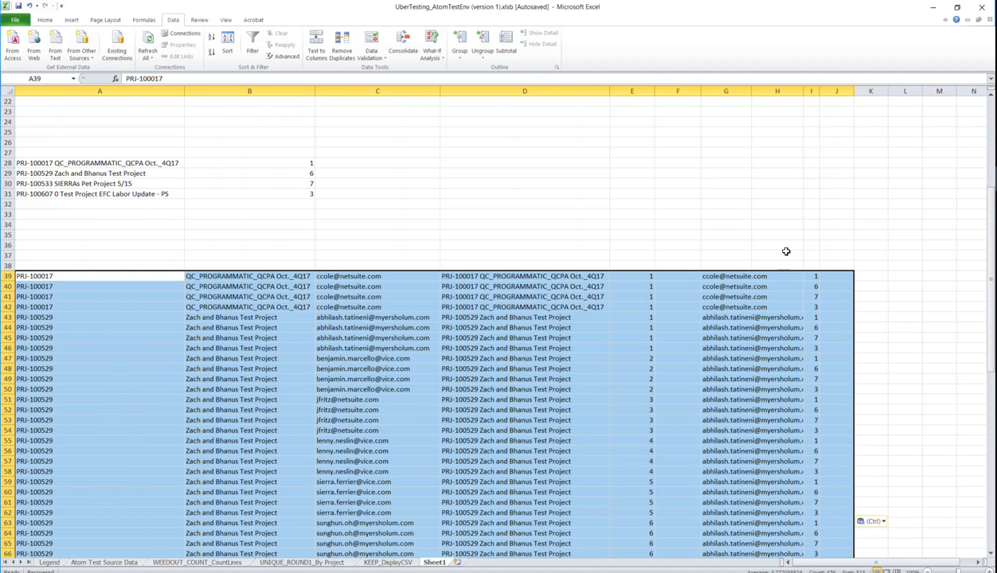
scroll(862, 289, "down", 4)
scroll(750, 278, "up", 11)
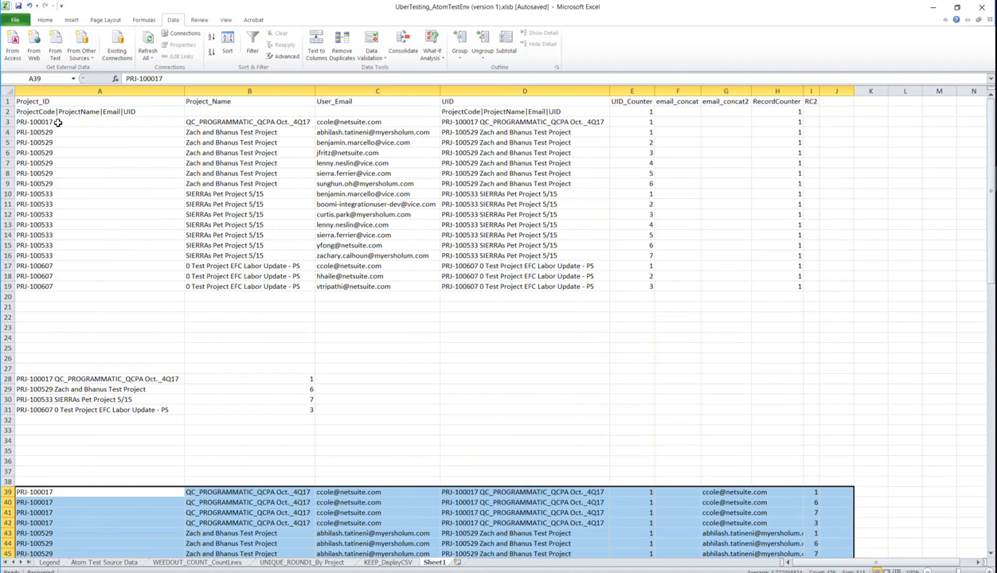
- Count the pasted records and enter 17 in B108 and 4 in B109
left_click_drag(58, 122, 57, 284)
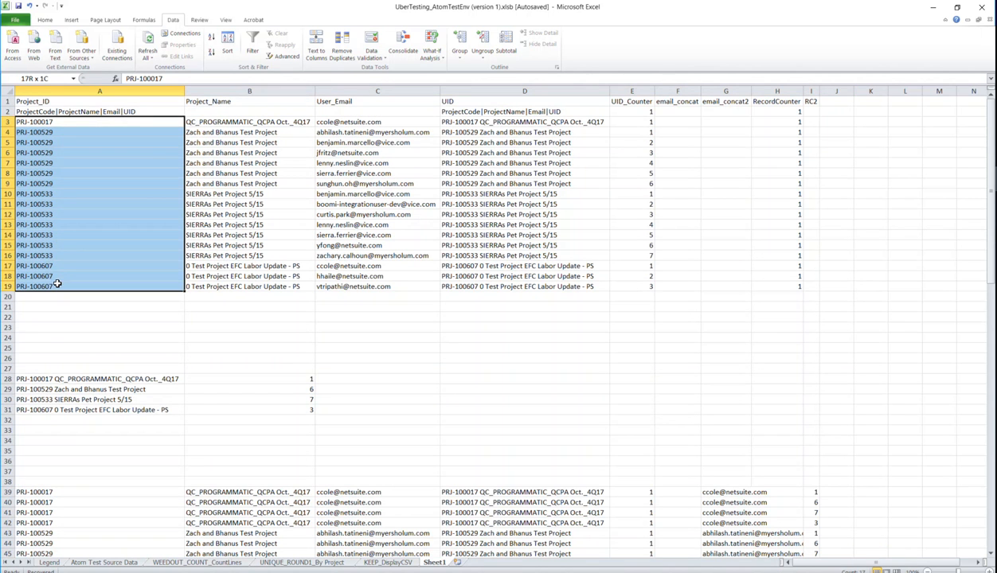
scroll(812, 231, "down", 7)
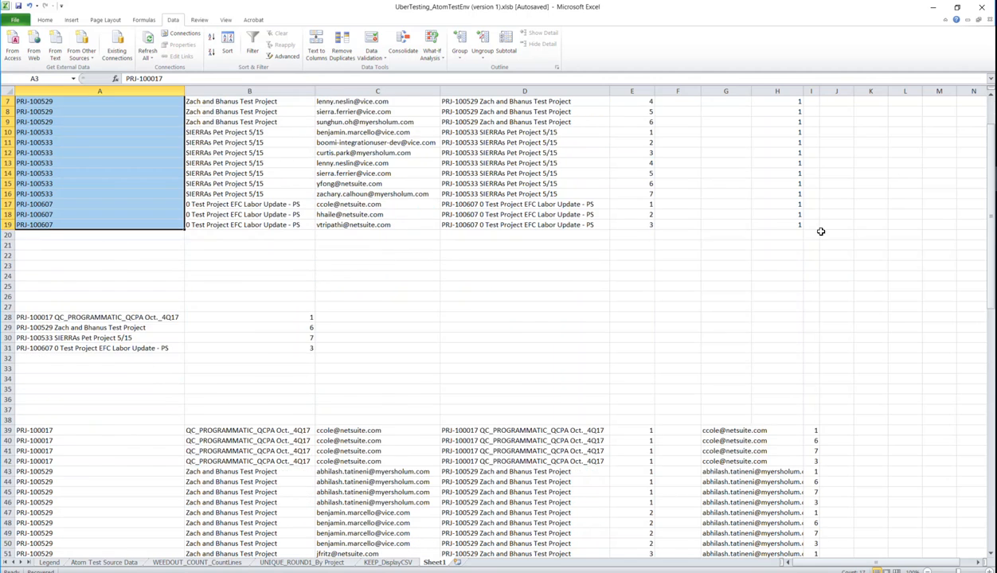
left_click_drag(109, 275, 160, 408)
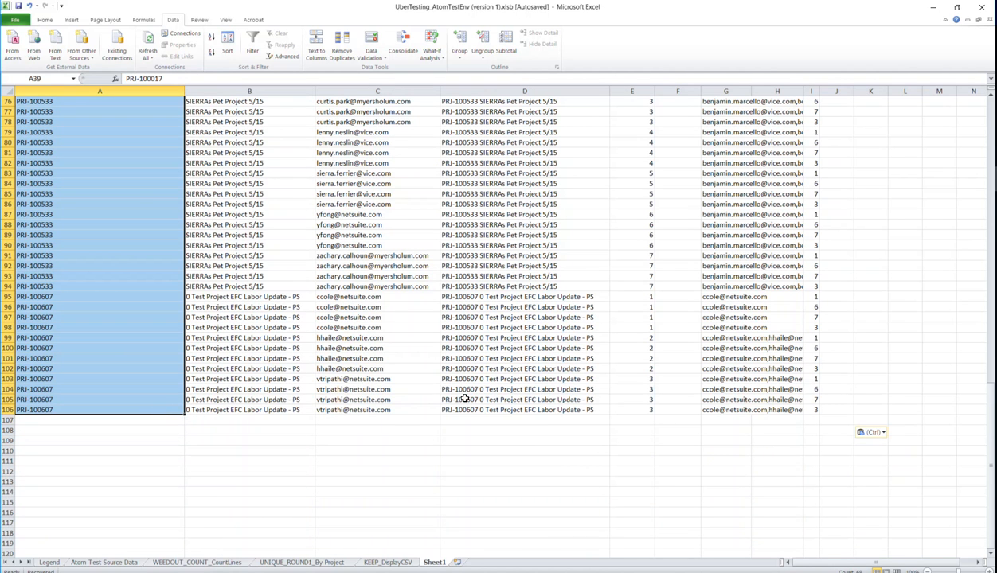
left_click(222, 429)
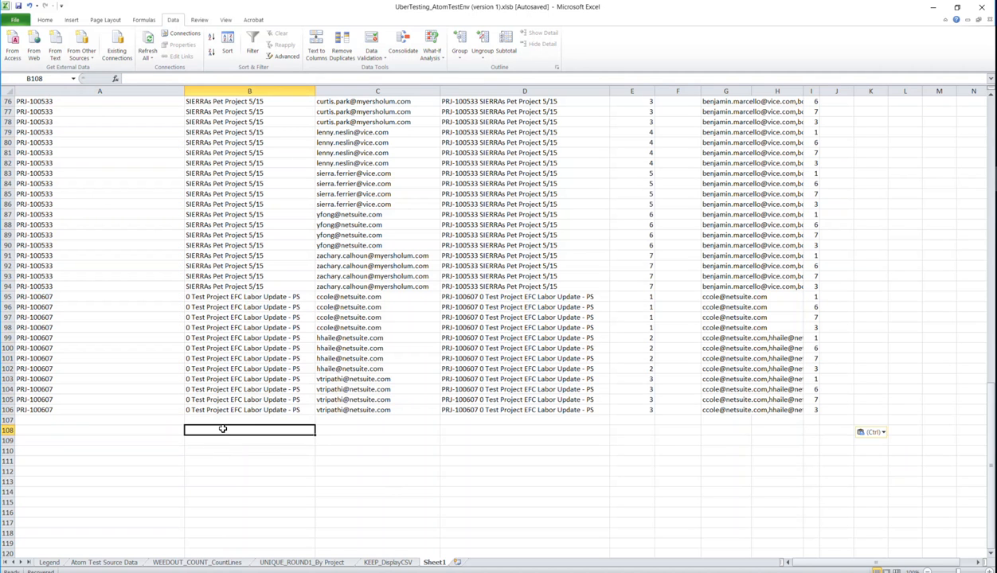
type("17")
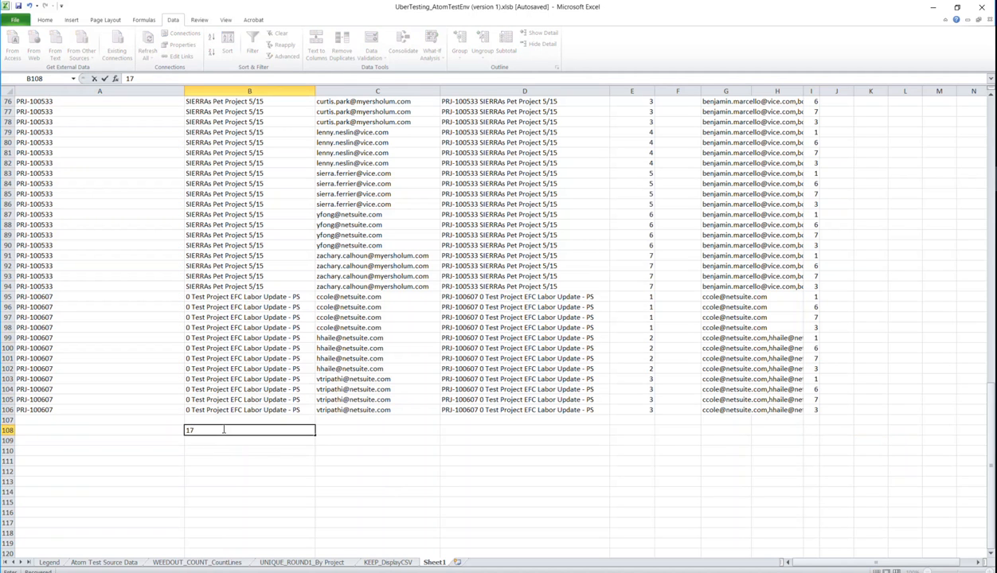
key("Return")
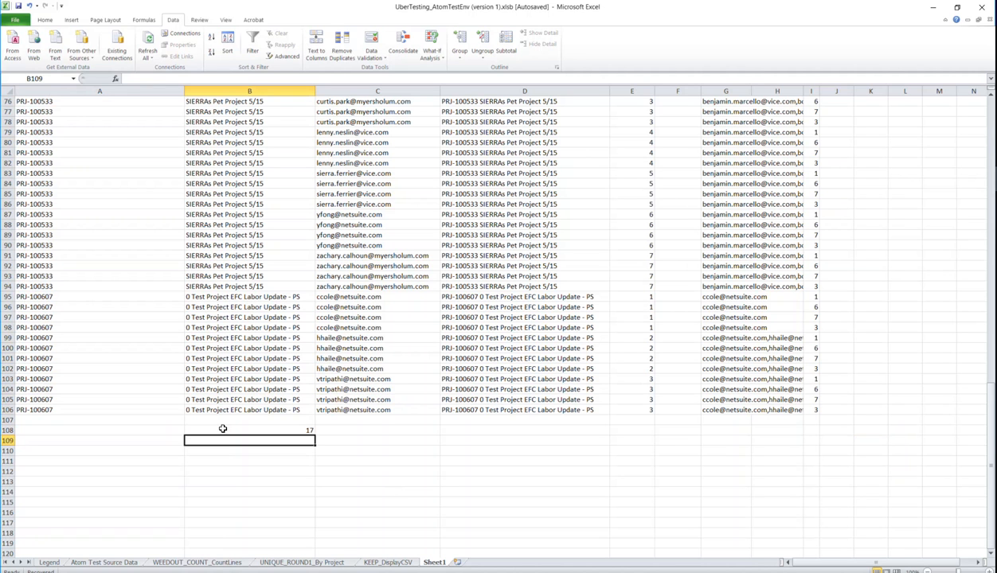
type("4")
key("Return")
- Enter the formula =B108*B109 in B111, giving 68
key("Right")
key("Down")
key("Left")
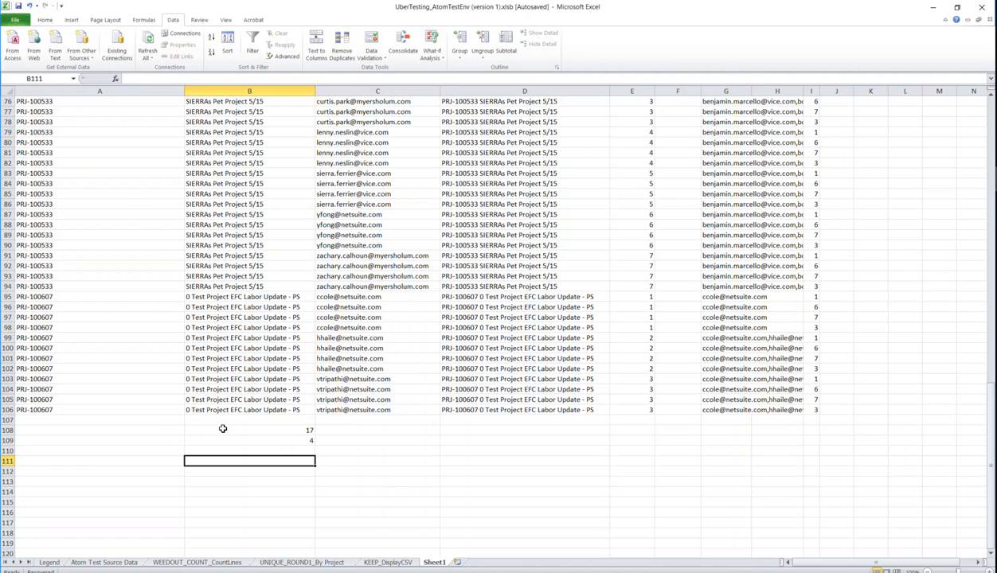
type("+")
left_click(223, 429)
type("*B109")
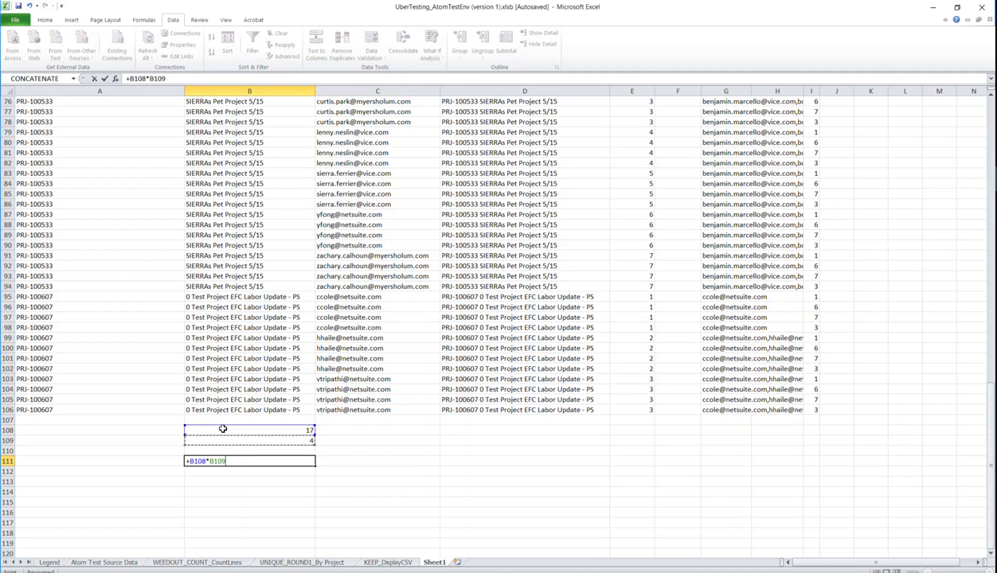
key("Return")
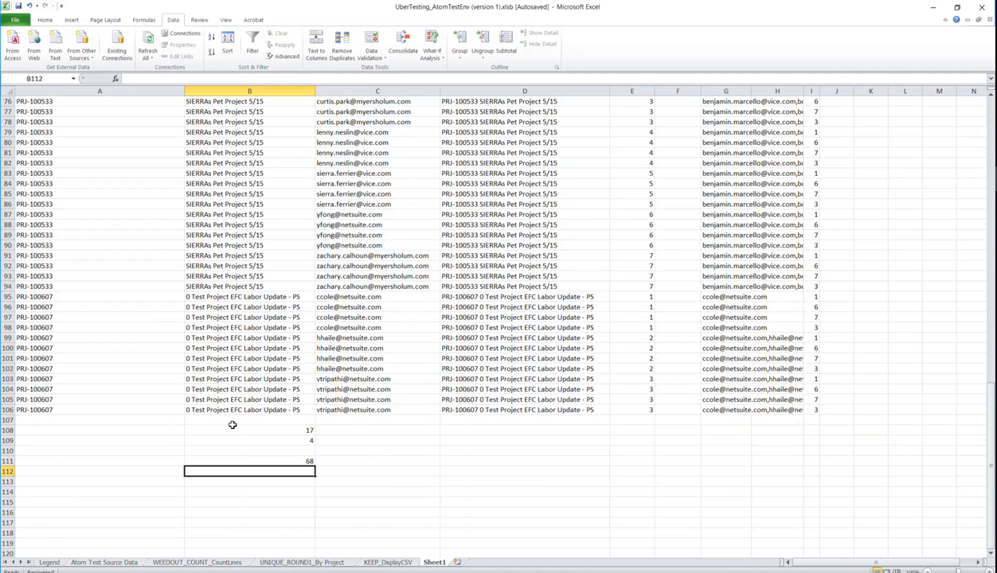
- Check the column I counter values for the PRJ-100017 and PRJ-100529 rows
scroll(829, 367, "up", 20)
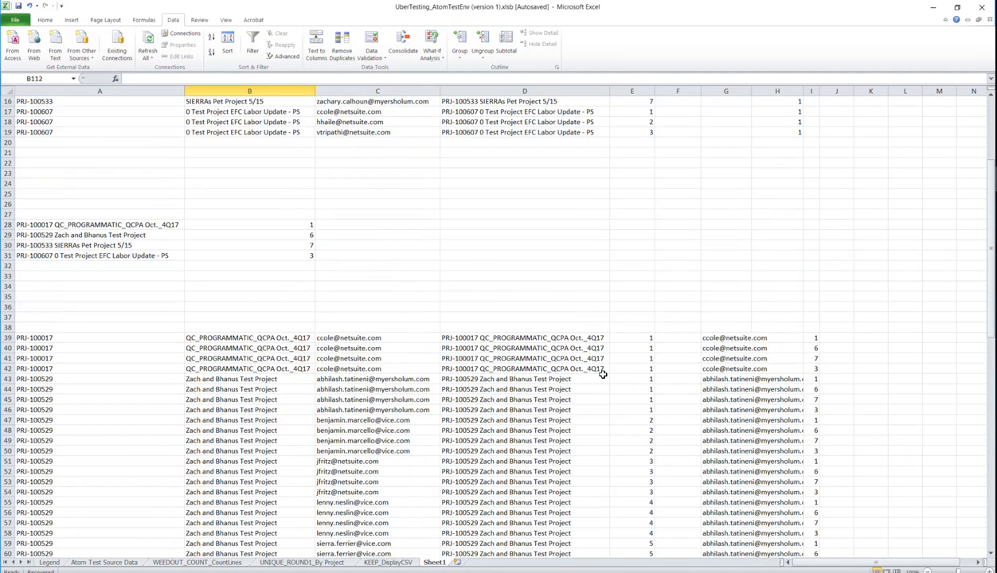
scroll(603, 373, "down", 3)
left_click(548, 246)
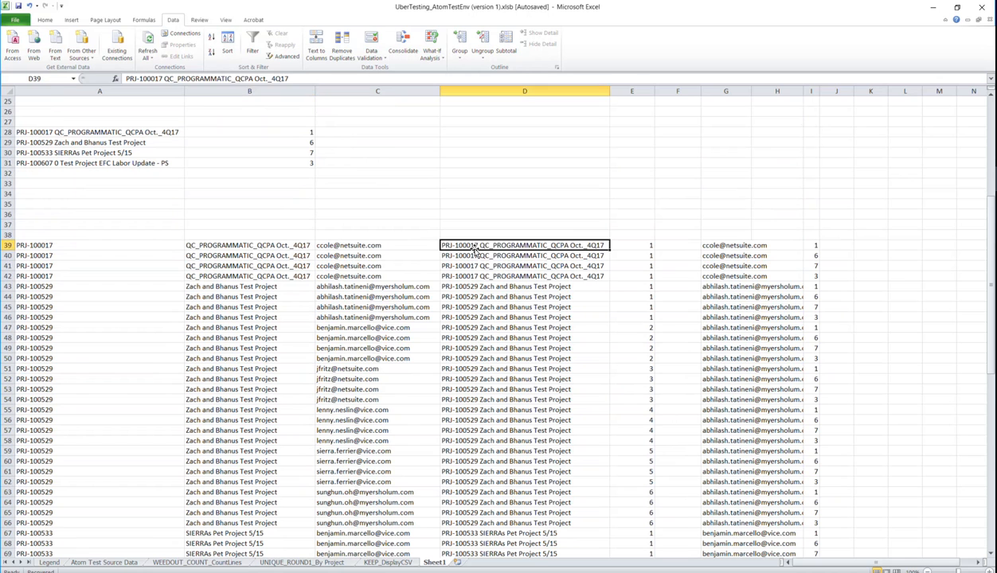
left_click(113, 246)
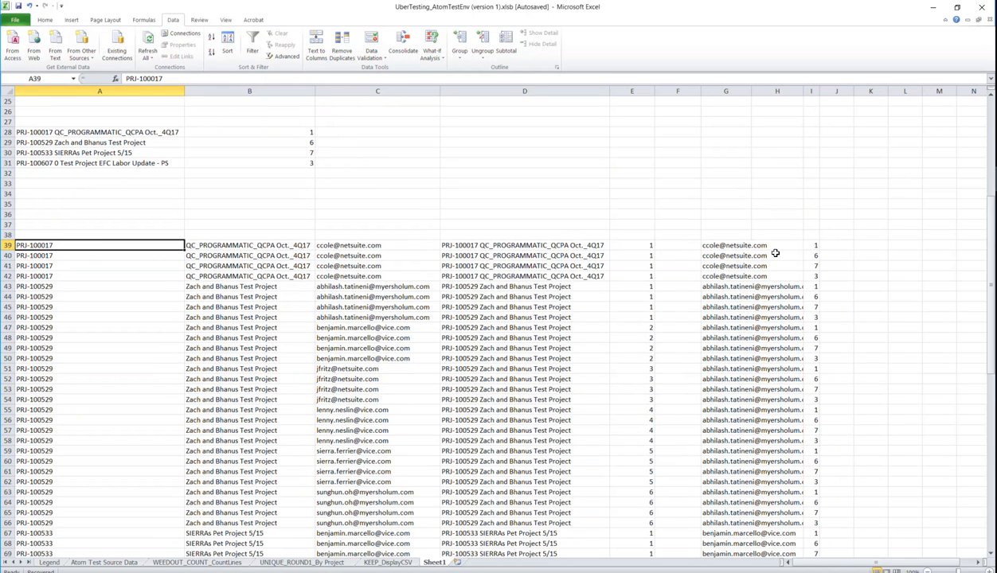
left_click_drag(811, 246, 817, 277)
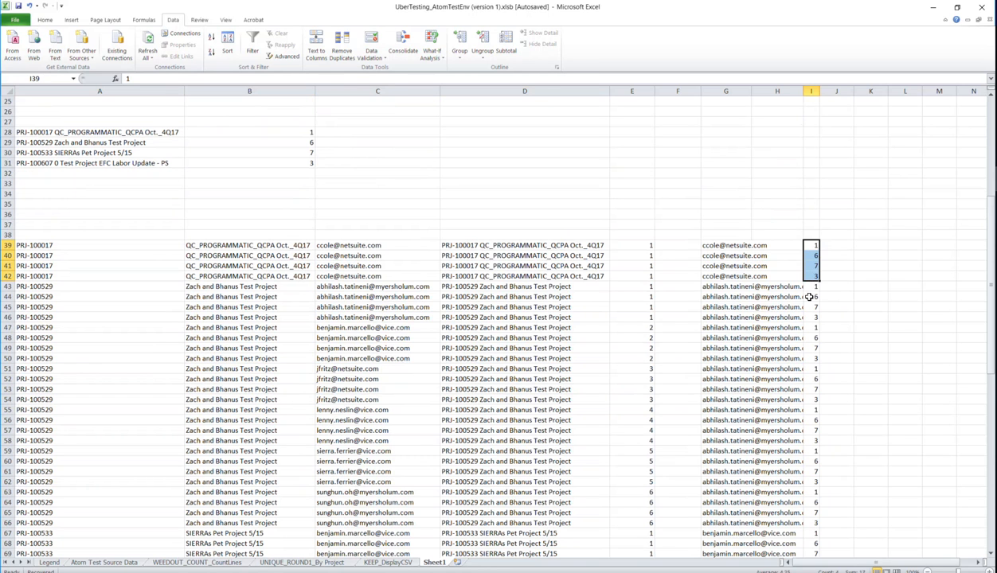
left_click(811, 296)
left_click_drag(810, 287, 781, 510)
- Select the pasted output block A39:I99 to confirm its row count
scroll(825, 371, "down", 6)
scroll(824, 370, "down", 15)
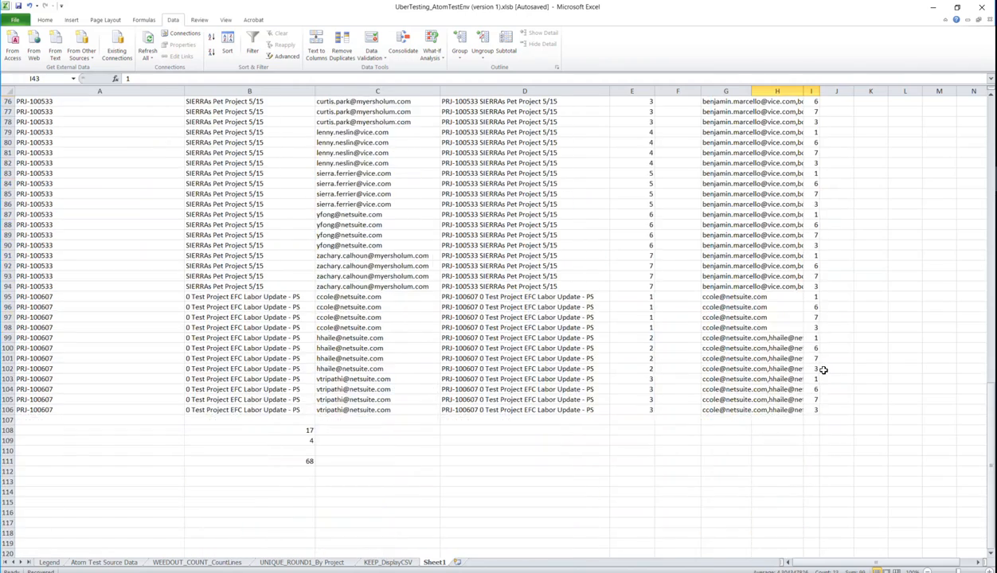
scroll(579, 344, "up", 7)
scroll(579, 344, "up", 13)
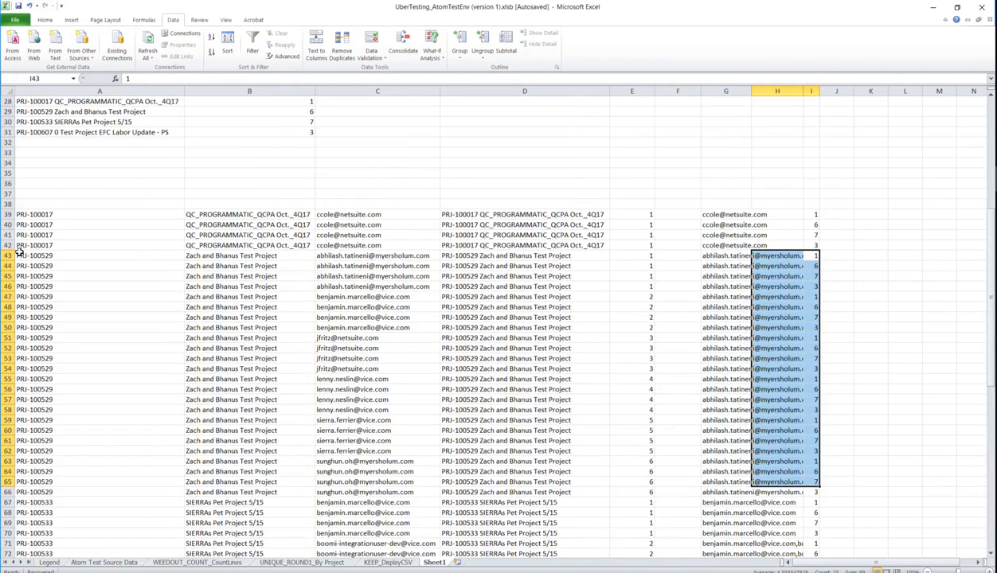
left_click(88, 215)
left_click_drag(88, 215, 819, 512)
scroll(508, 309, "up", 20)
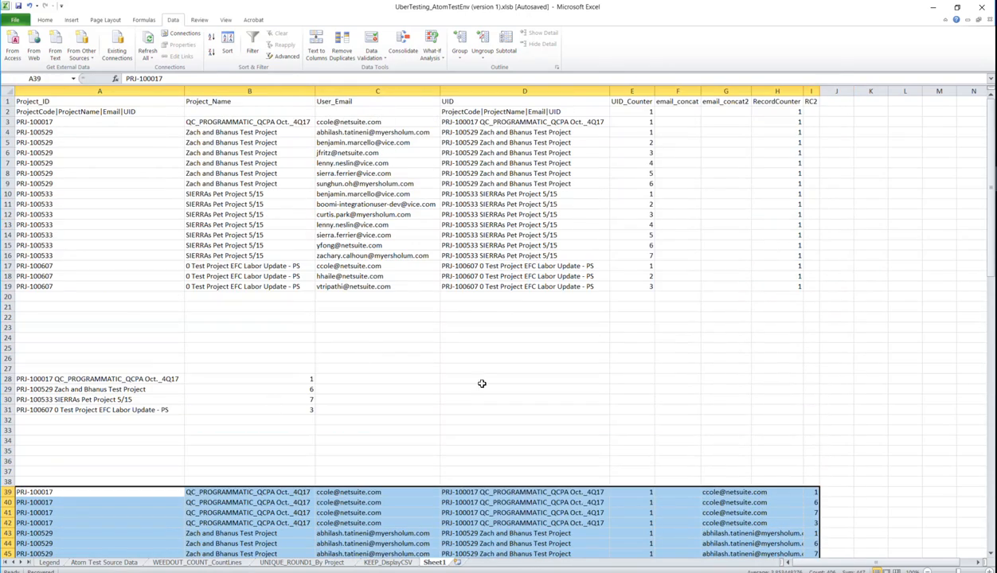
- Minimize Excel, close Notepad and the document viewer, and show the Add to Cache help page
left_click(933, 10)
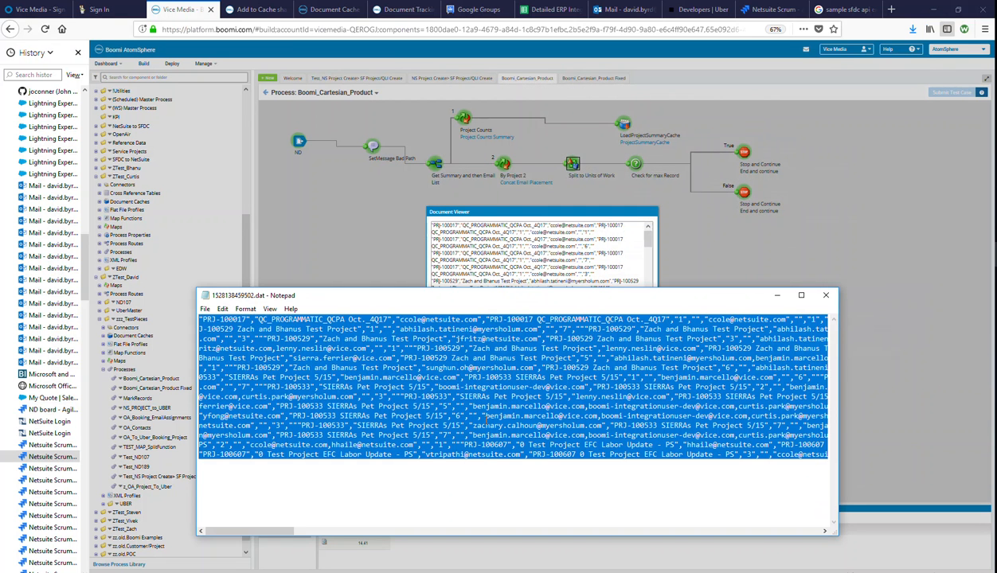
left_click(825, 295)
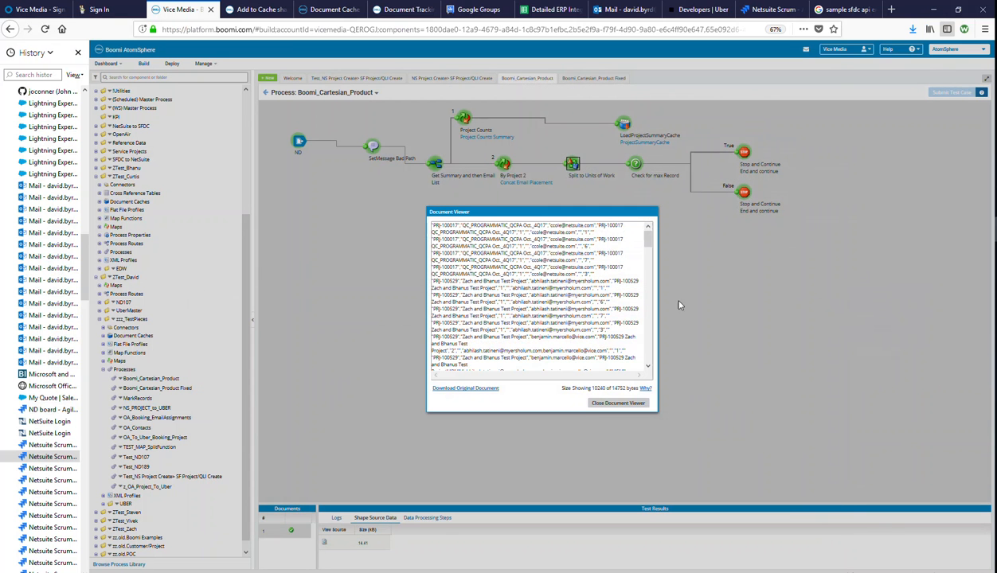
left_click(616, 403)
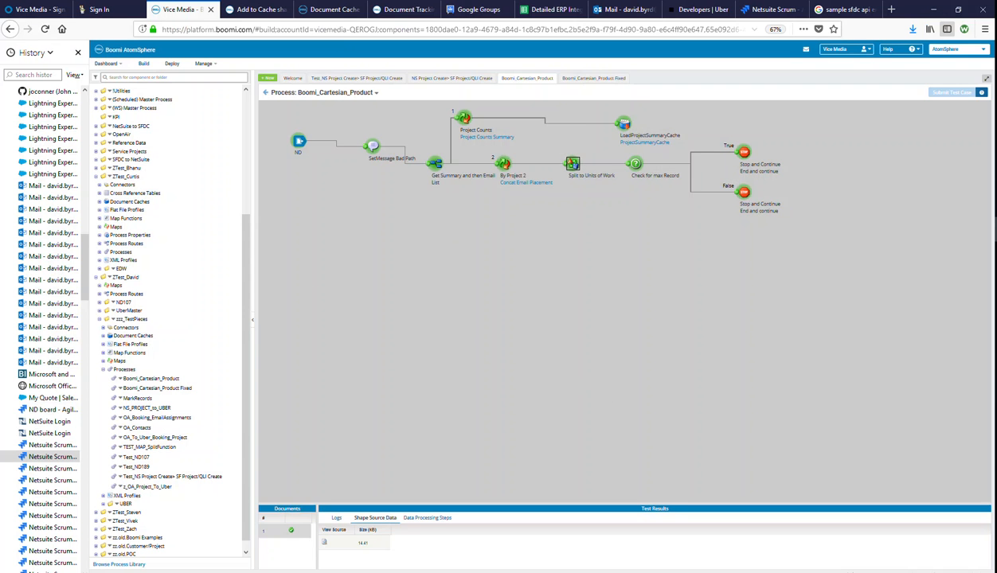
left_click(259, 9)
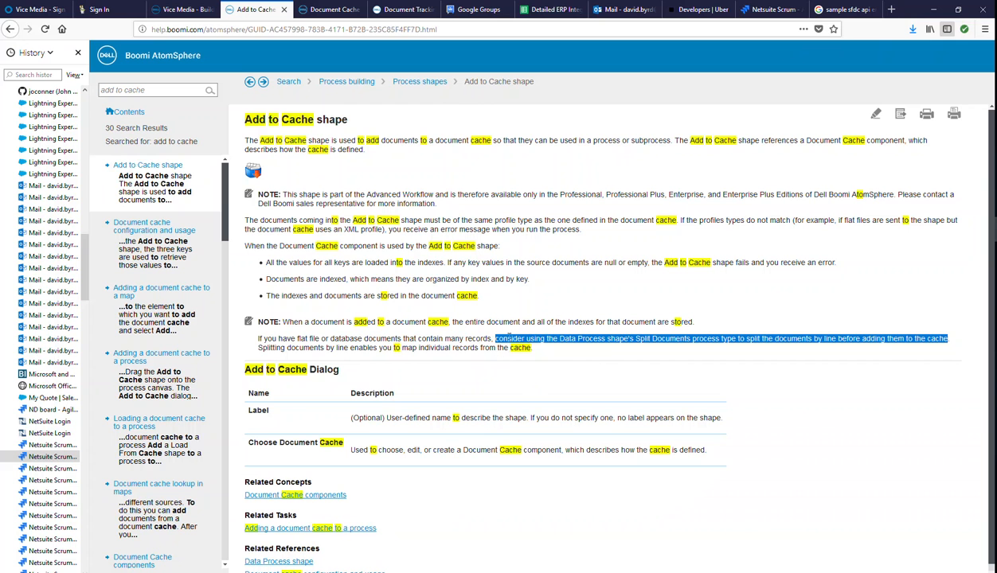
- Leave the Add to Cache help and return to the Boomi_Cartesian_Product canvas
left_click(561, 337)
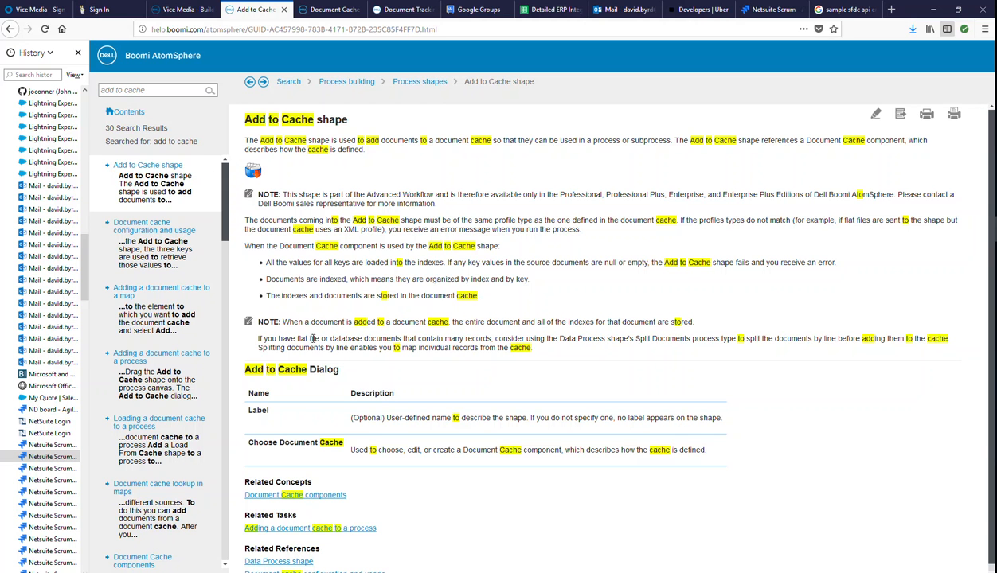
left_click(190, 11)
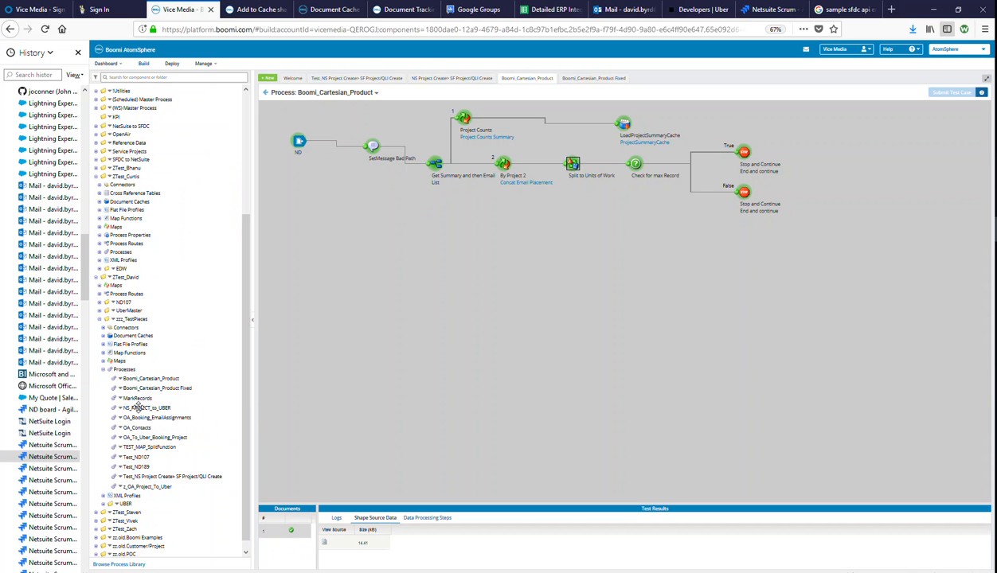
- Inspect the caching settings of the USER query operation in OA_To_Uber_Project_Master
left_click(102, 312)
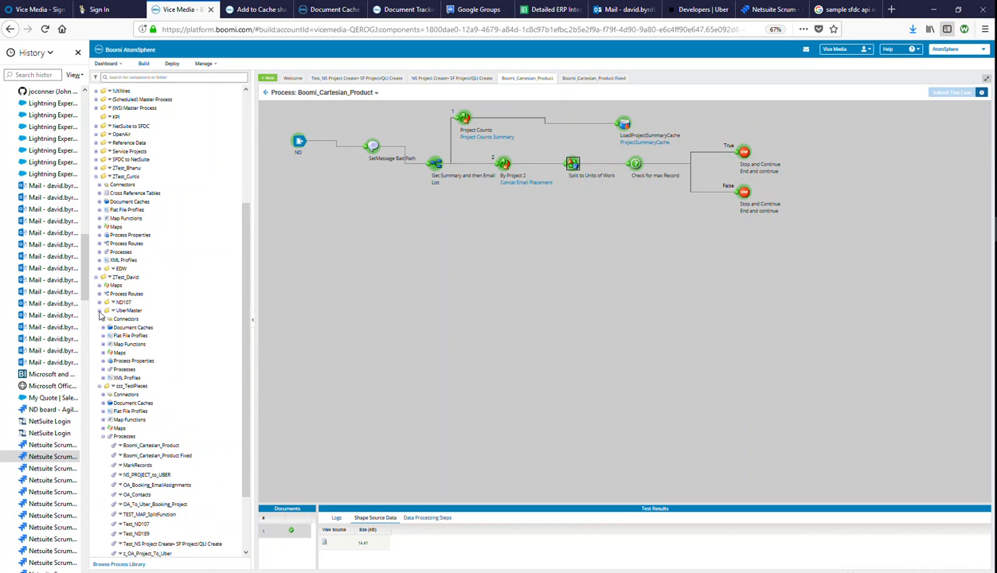
left_click(102, 369)
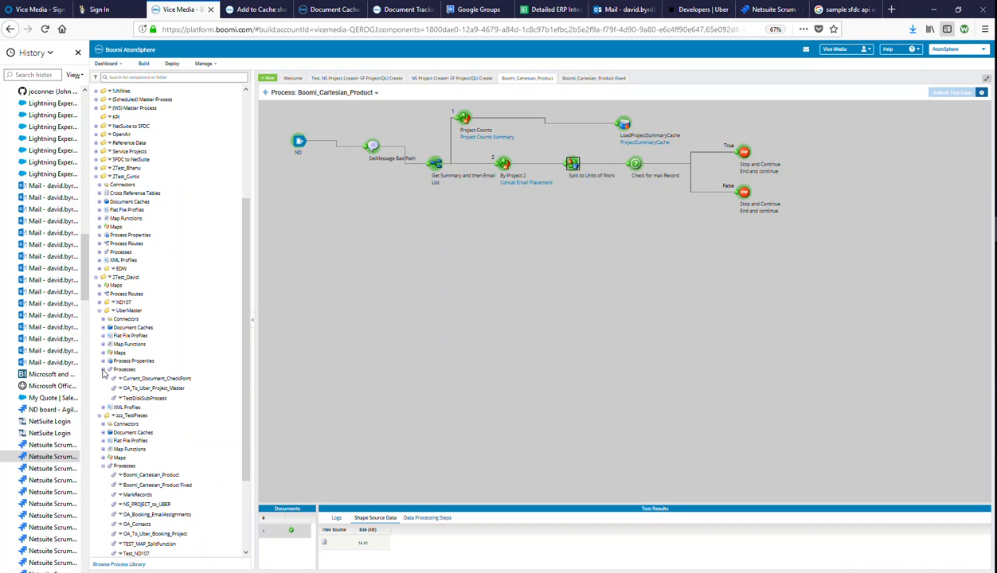
left_click(164, 389)
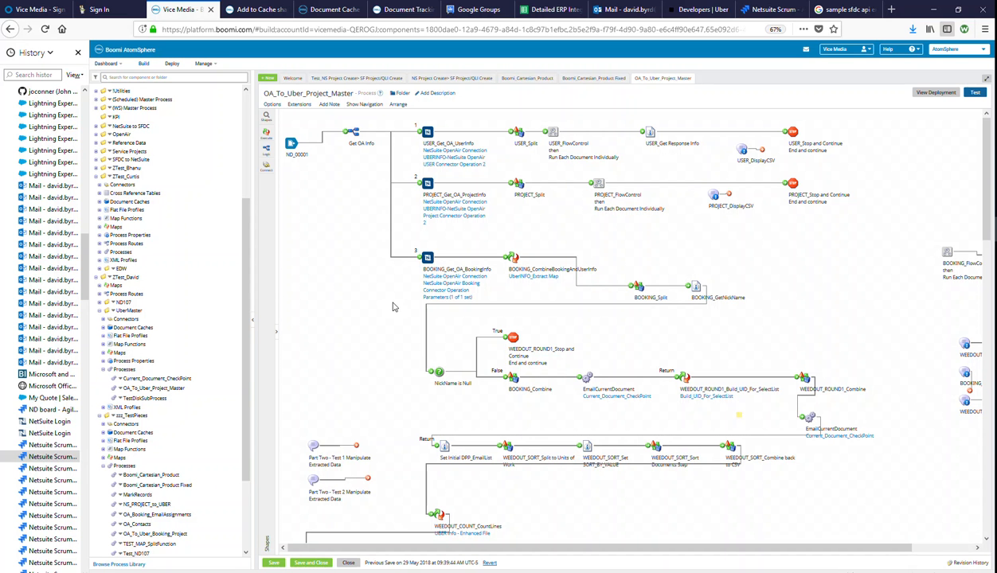
left_click(460, 161)
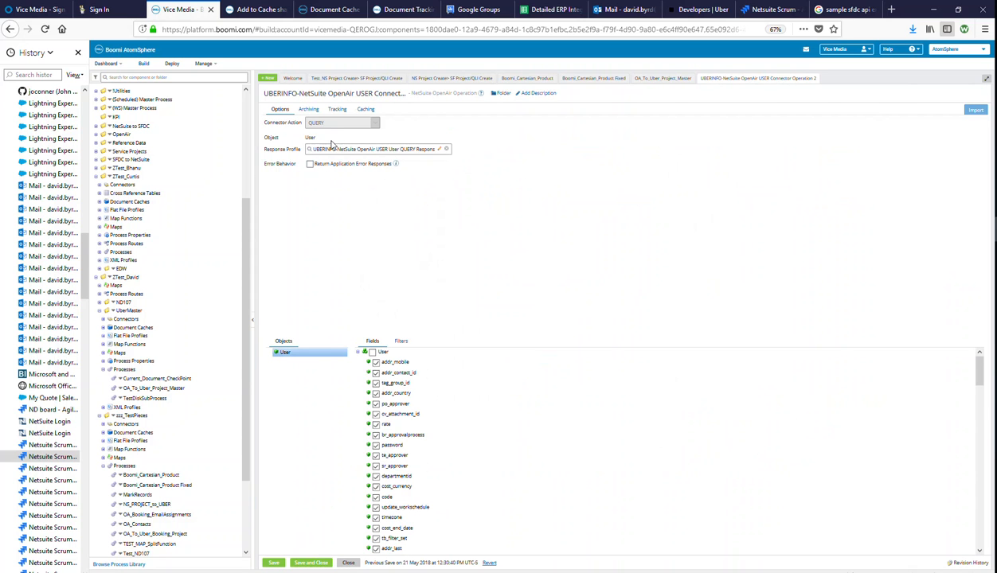
left_click(365, 110)
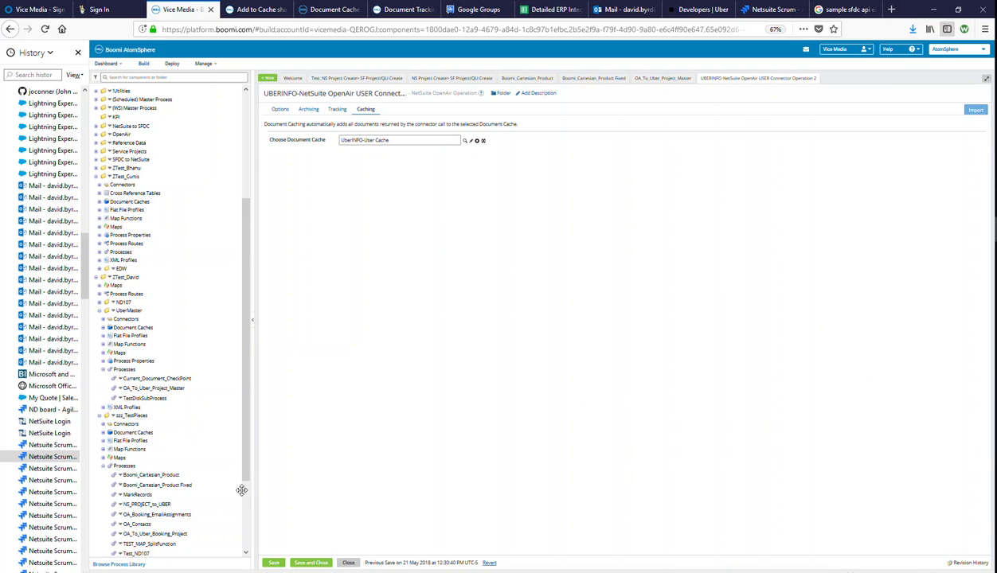
- Close the operation and process, then return to the Add to Cache help page
left_click(348, 564)
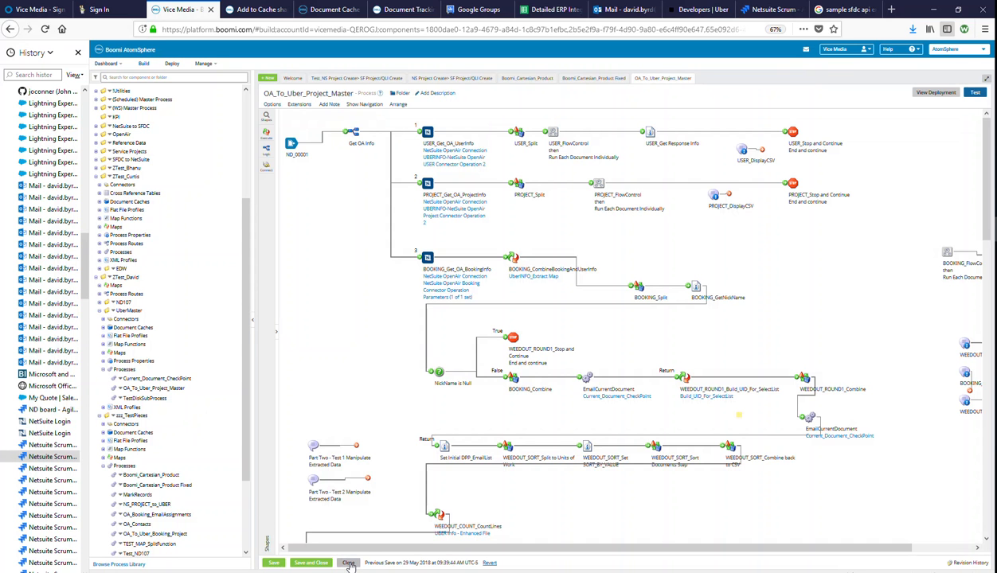
left_click(349, 564)
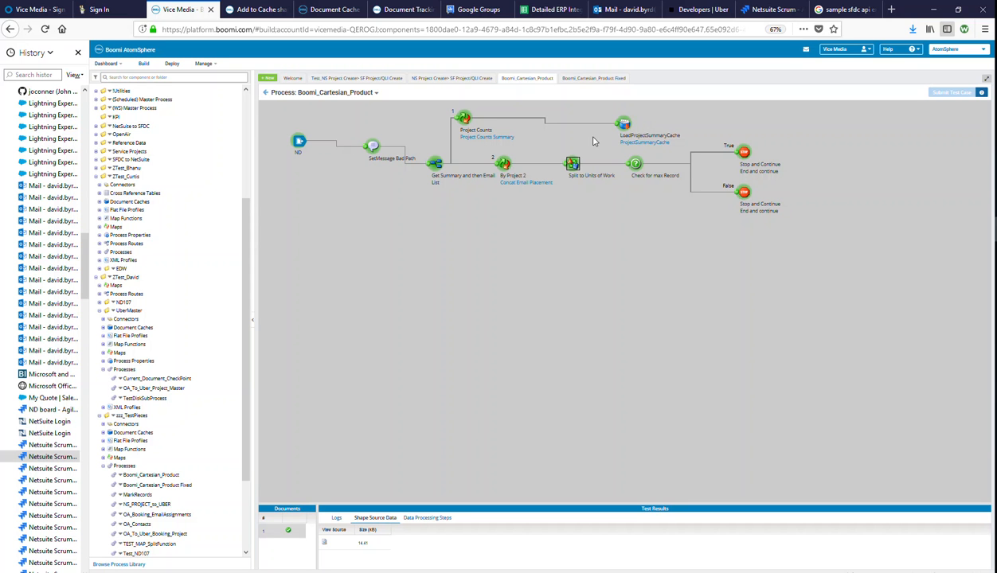
left_click(261, 10)
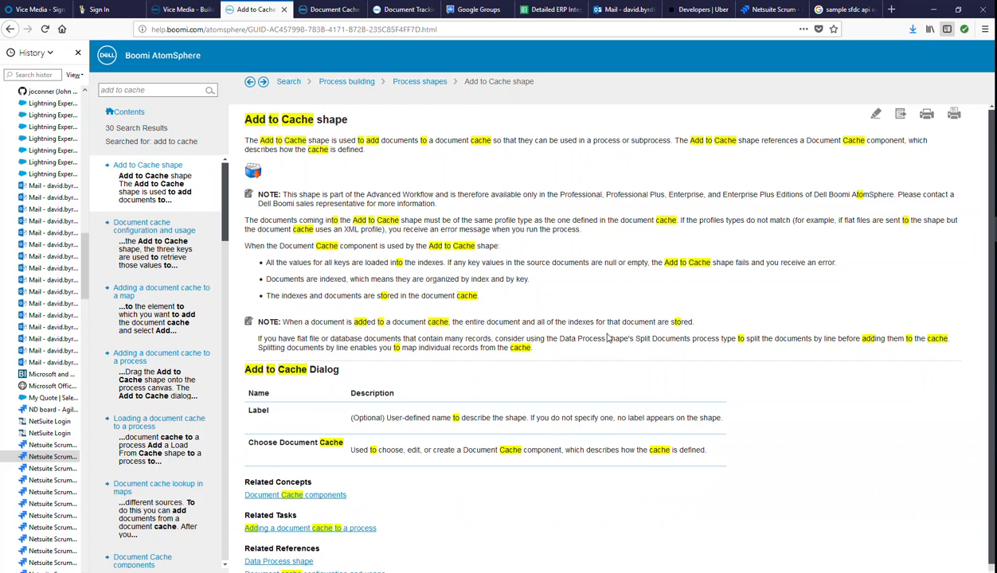
- Highlight the 'Split Documents' advice in the Add to Cache help, then go back to the Vice Media - Build process tab
left_click_drag(642, 340, 691, 339)
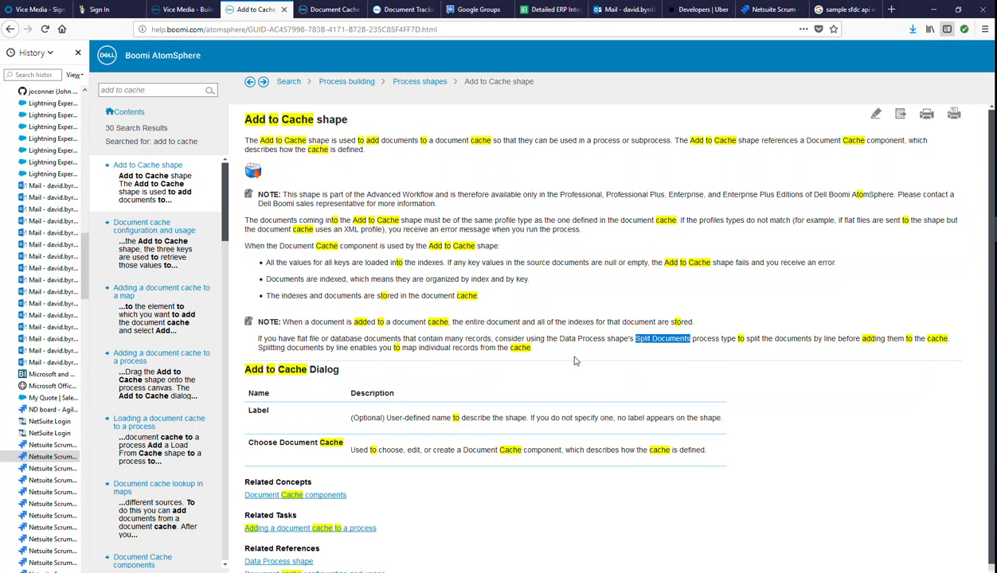
left_click(187, 9)
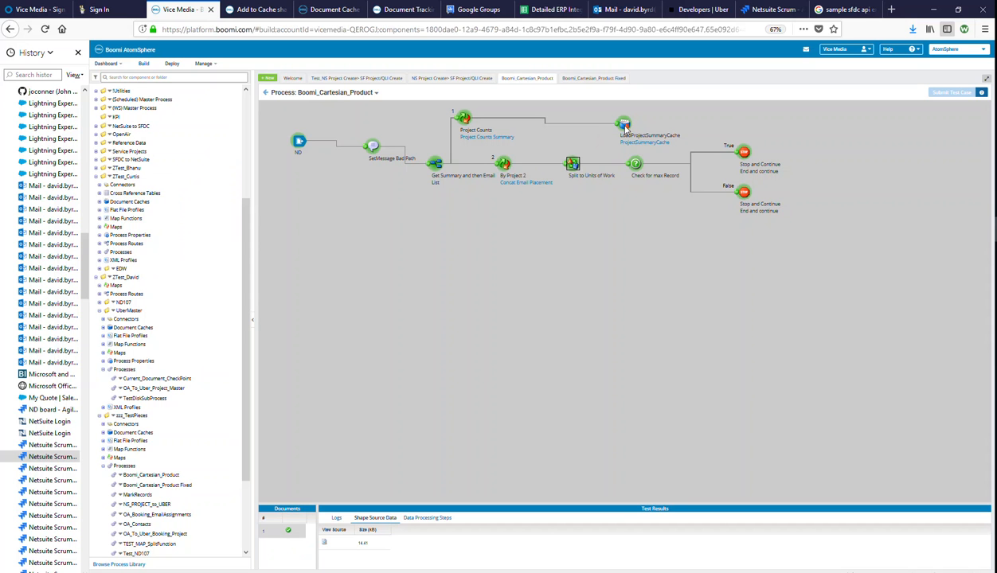
- Save Boomi_Cartesian_Product Fixed and run a test of it on Test Atom Cloud
left_click(580, 80)
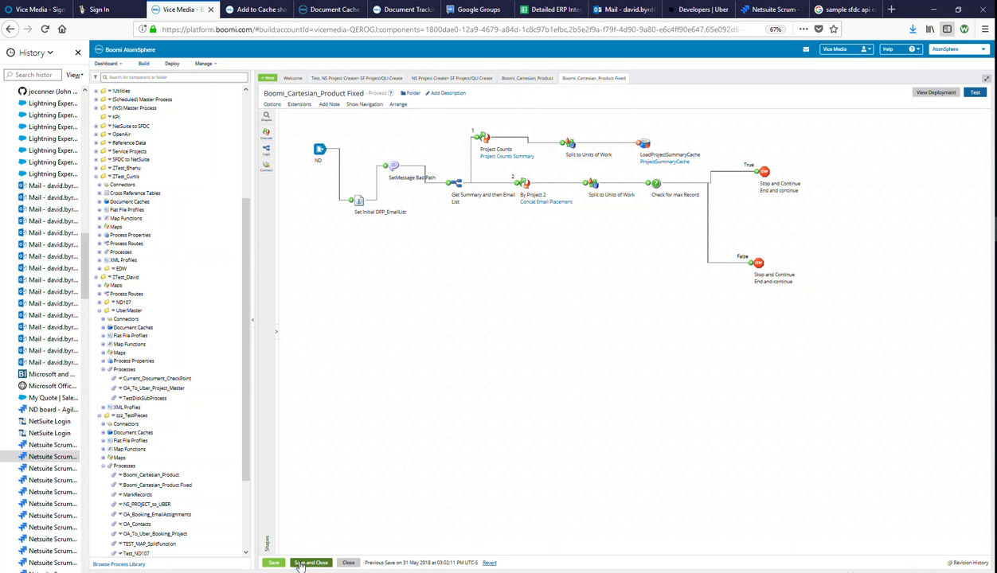
left_click(273, 563)
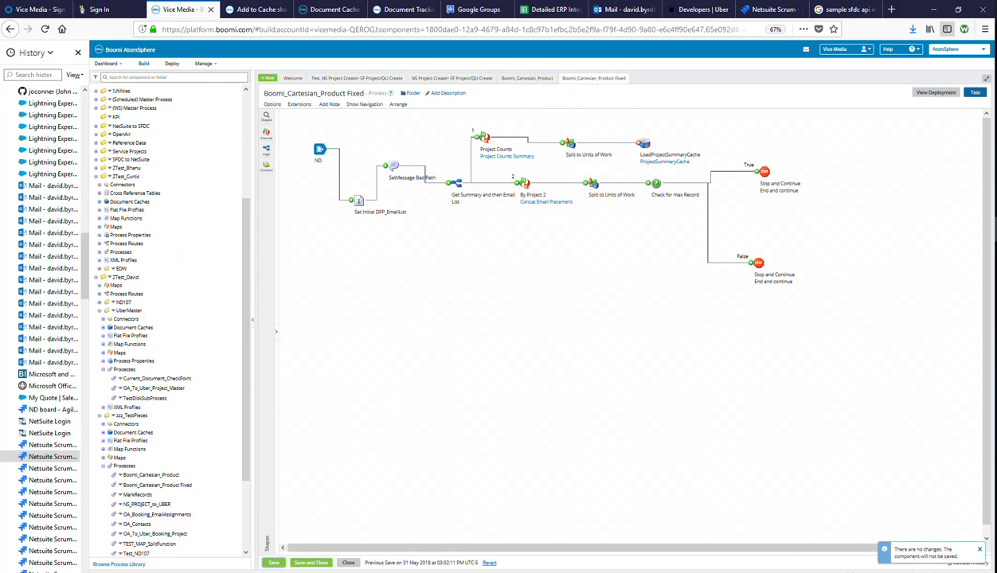
left_click(974, 92)
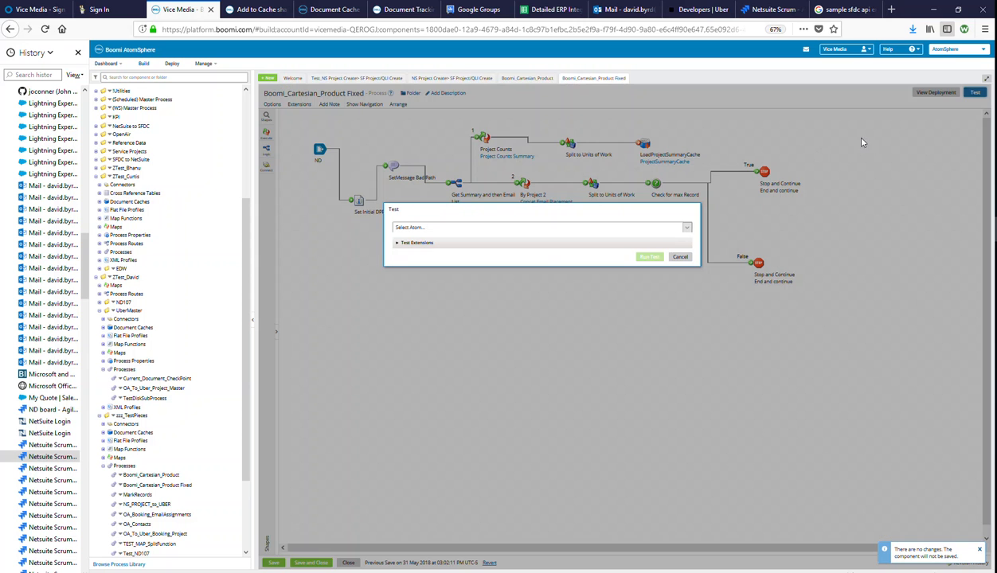
left_click(674, 225)
left_click(467, 276)
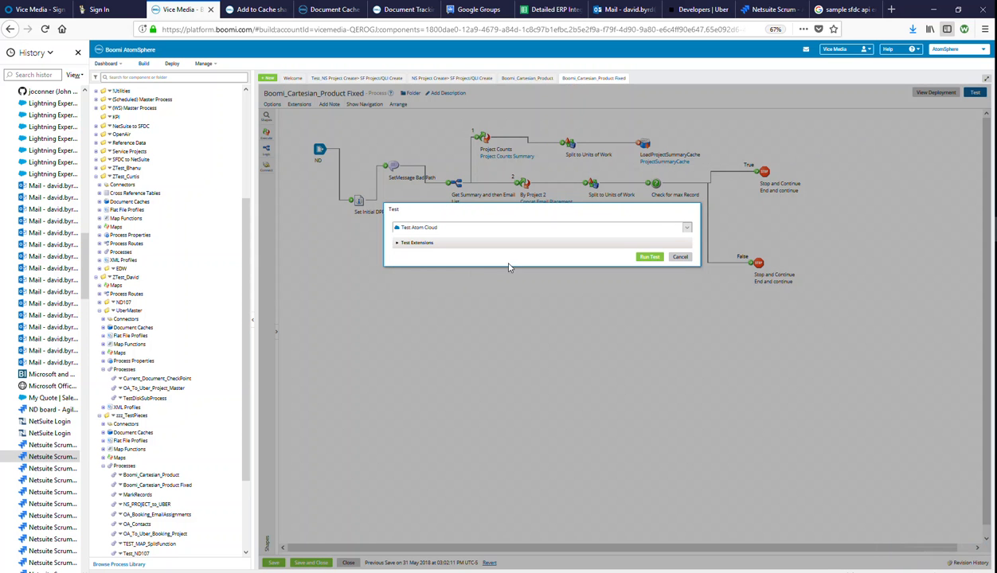
left_click(637, 252)
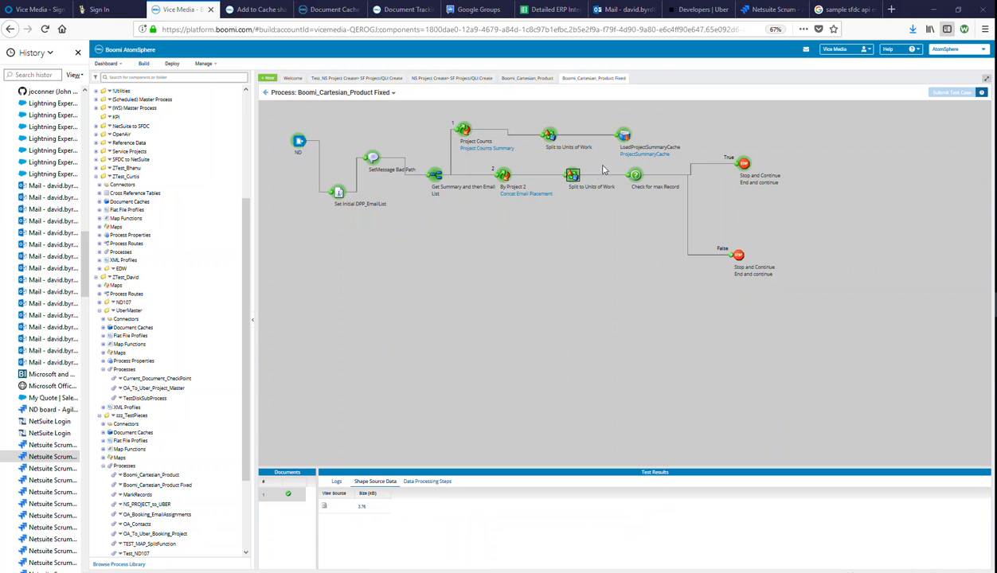
- Copy all of the Fixed run's 3847-byte output document source and switch to the UberTesting_AtomTestEnv workbook
left_click(324, 507)
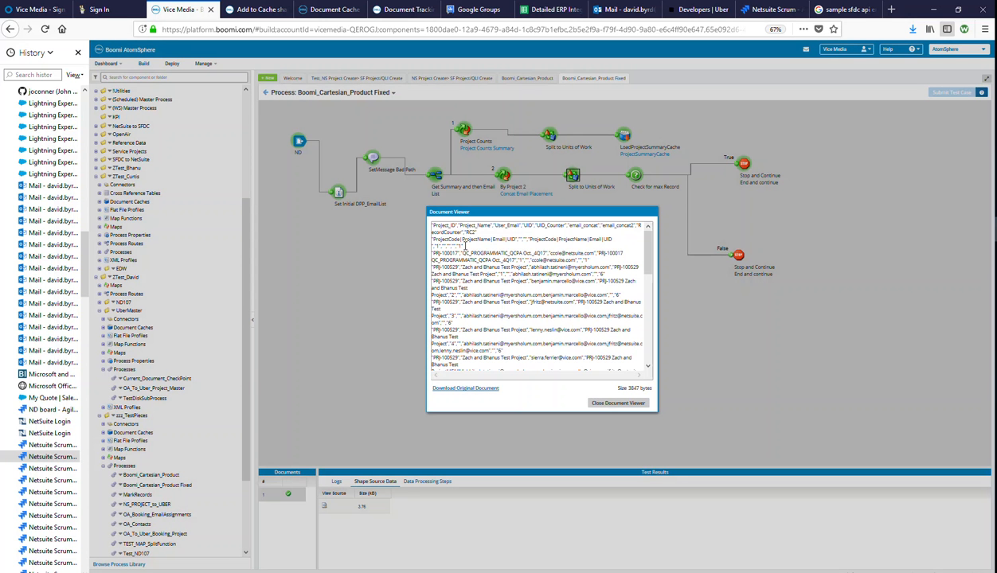
left_click(473, 261)
key("ctrl+a")
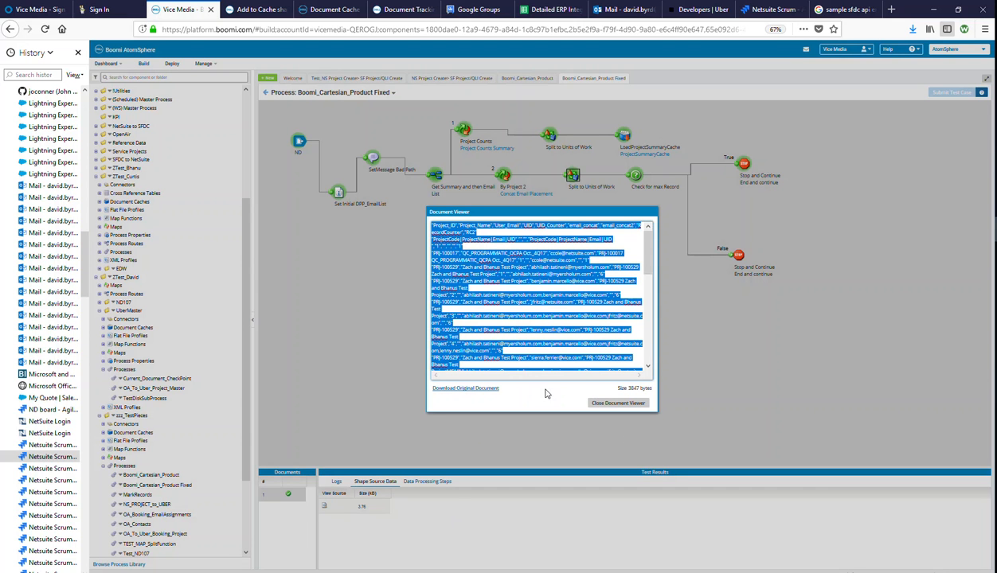
right_click(528, 306)
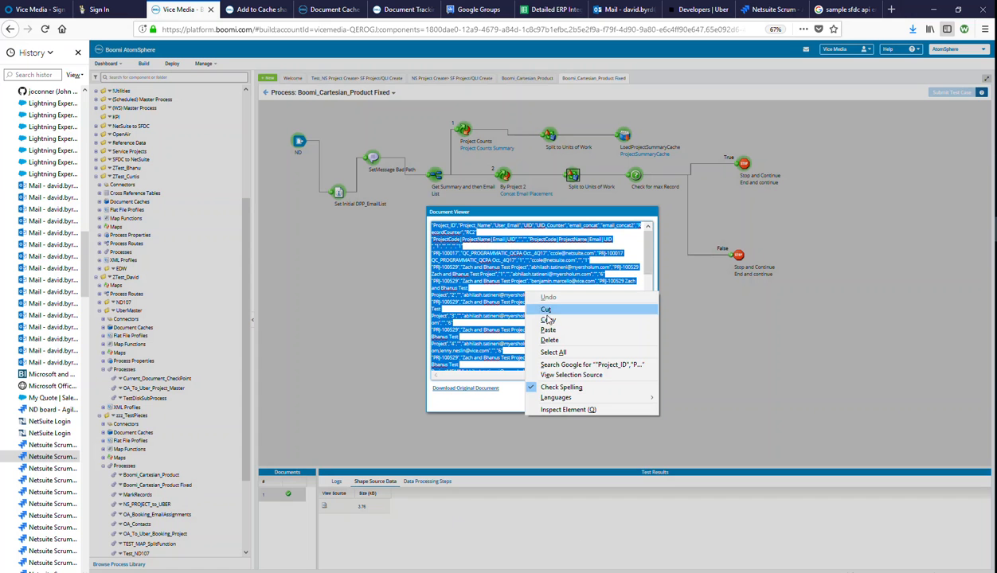
left_click(540, 316)
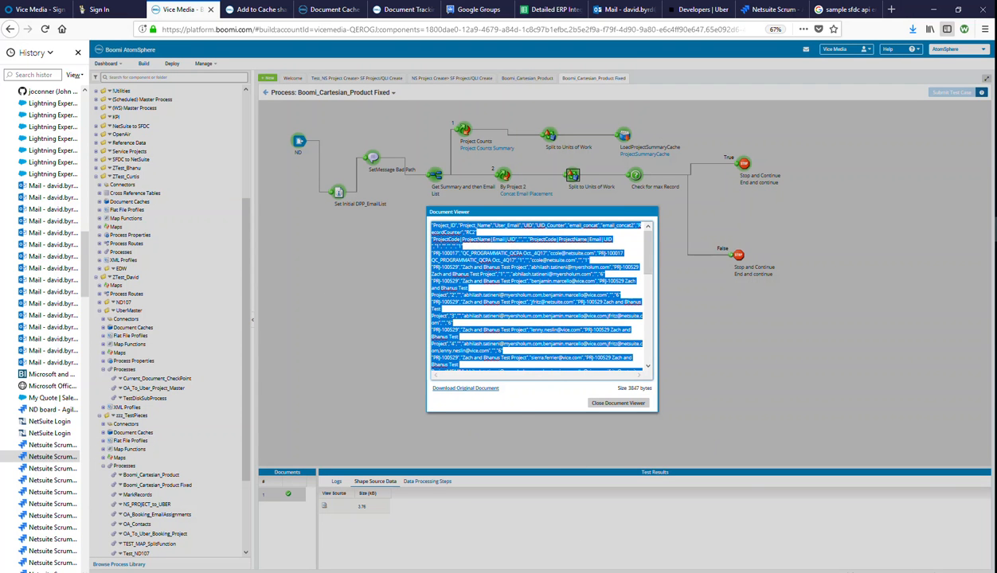
key("alt+Tab")
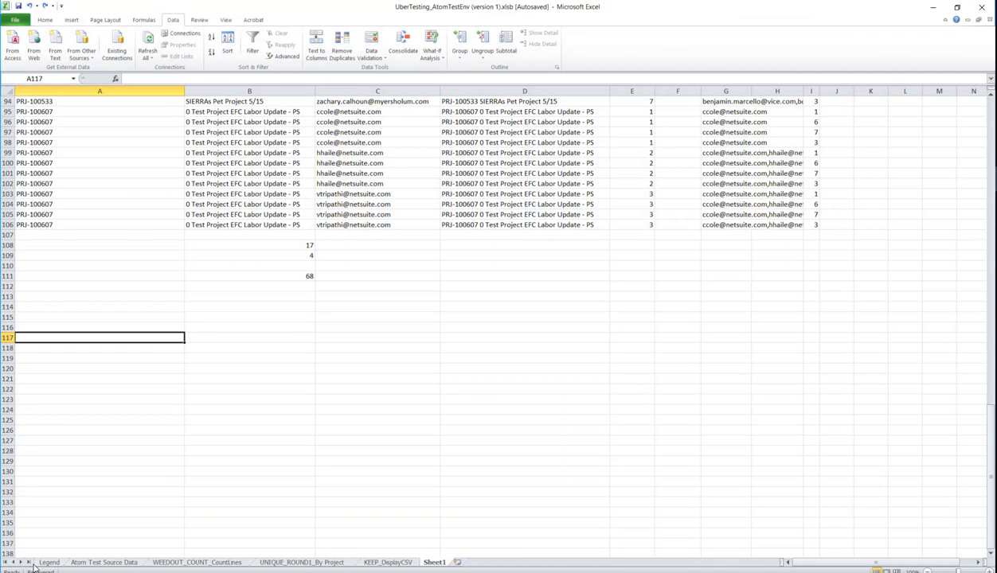
- Paste the Fixed output as text only at A117 and widen column H for the email lists
right_click(136, 338)
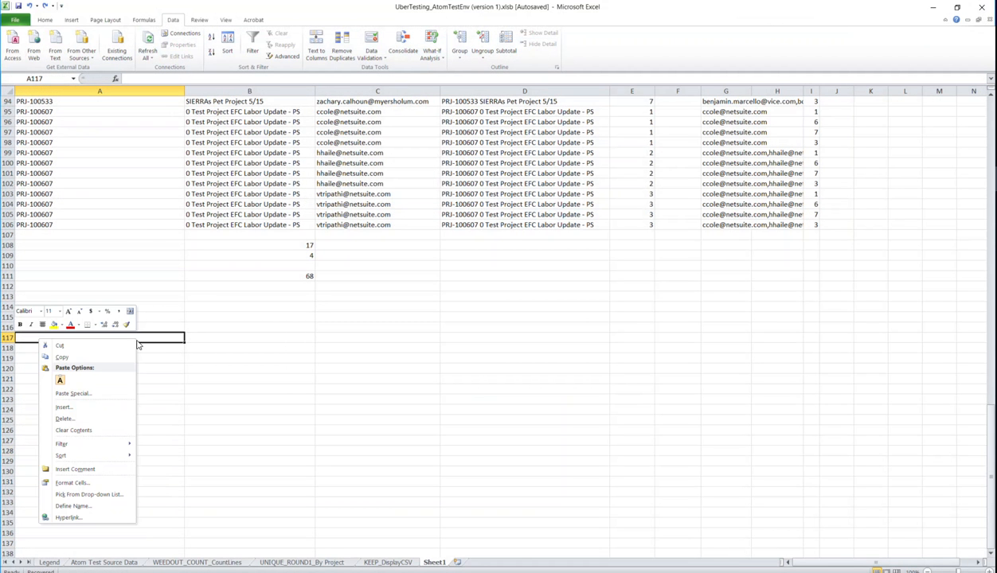
left_click(61, 381)
left_click(683, 359)
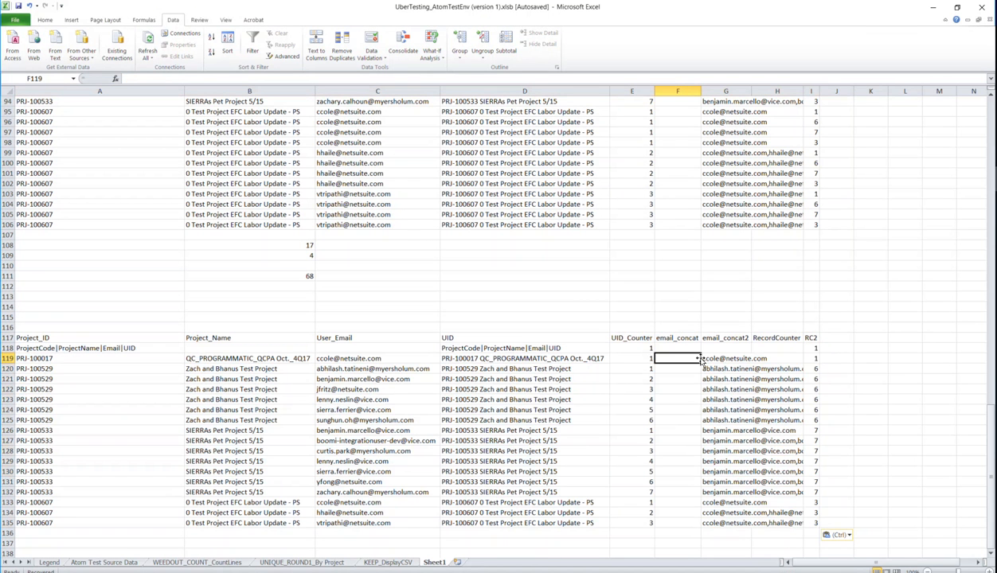
left_click_drag(801, 91, 948, 91)
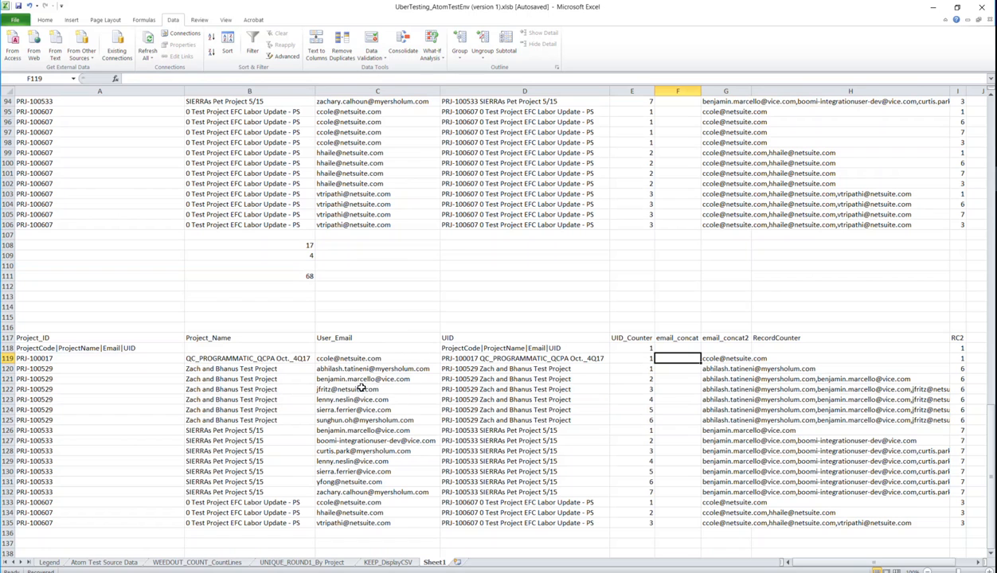
- Check the UID counters and concatenated emails for records PRJ-100529, PRJ-100533 and PRJ-100607
left_click(732, 368)
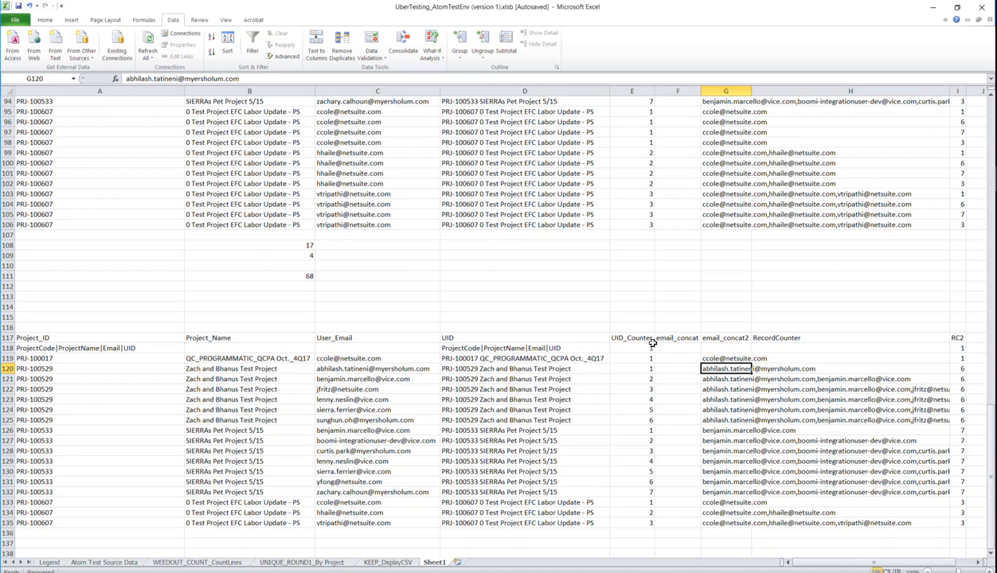
left_click(648, 420)
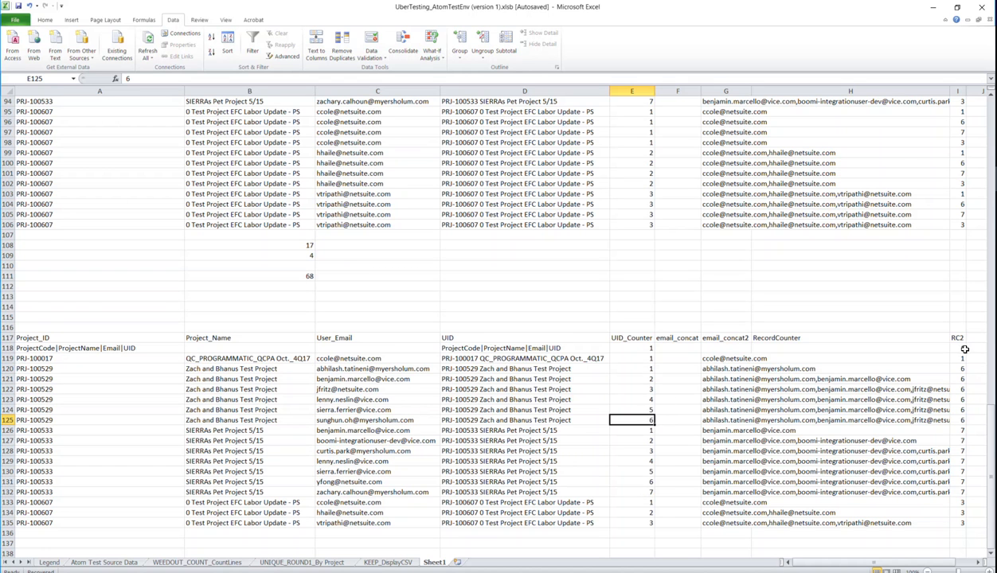
left_click_drag(966, 420, 610, 415)
left_click_drag(637, 358, 966, 359)
left_click_drag(634, 492, 950, 493)
left_click_drag(637, 523, 663, 524)
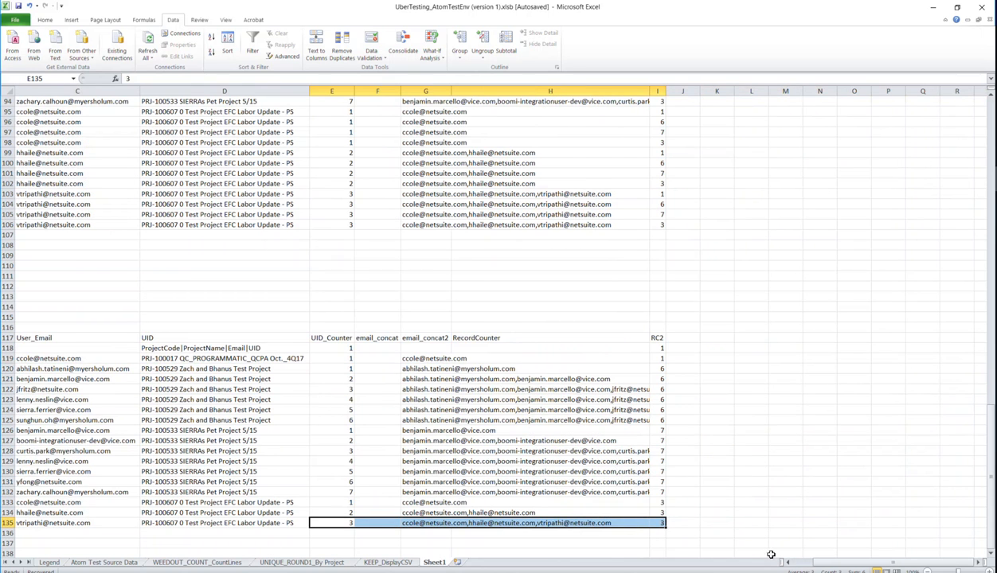
left_click_drag(826, 561, 811, 561)
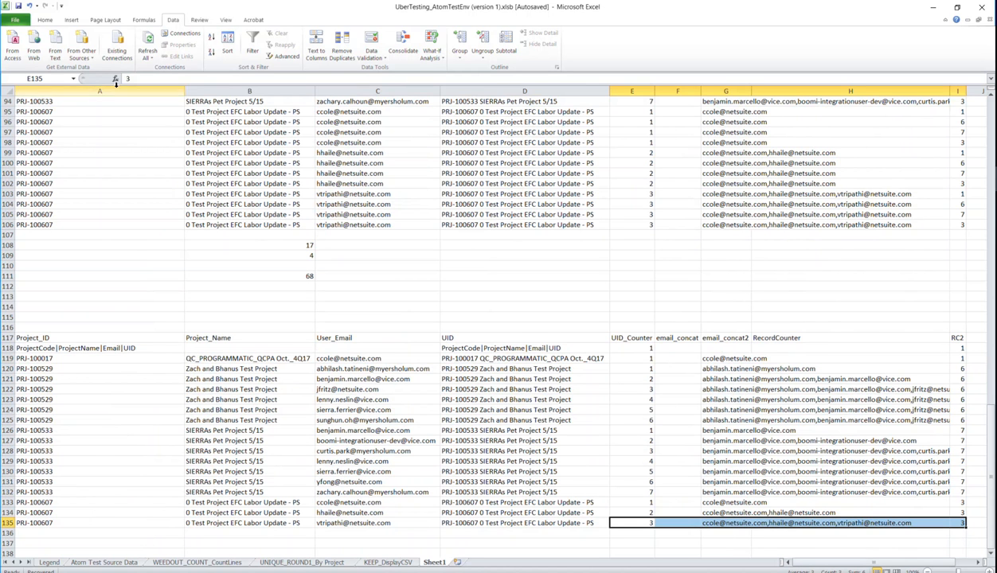
scroll(189, 273, "down", 2)
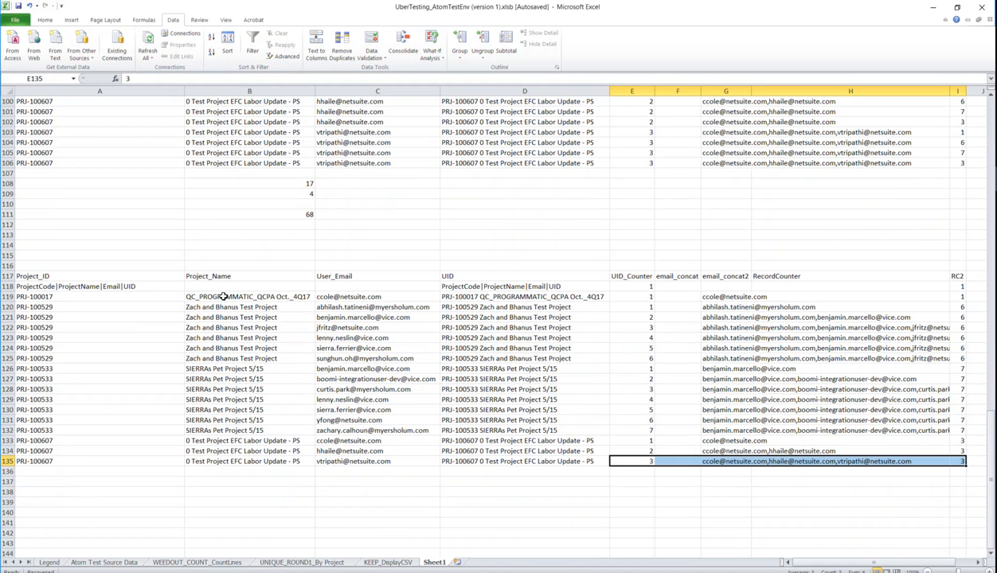